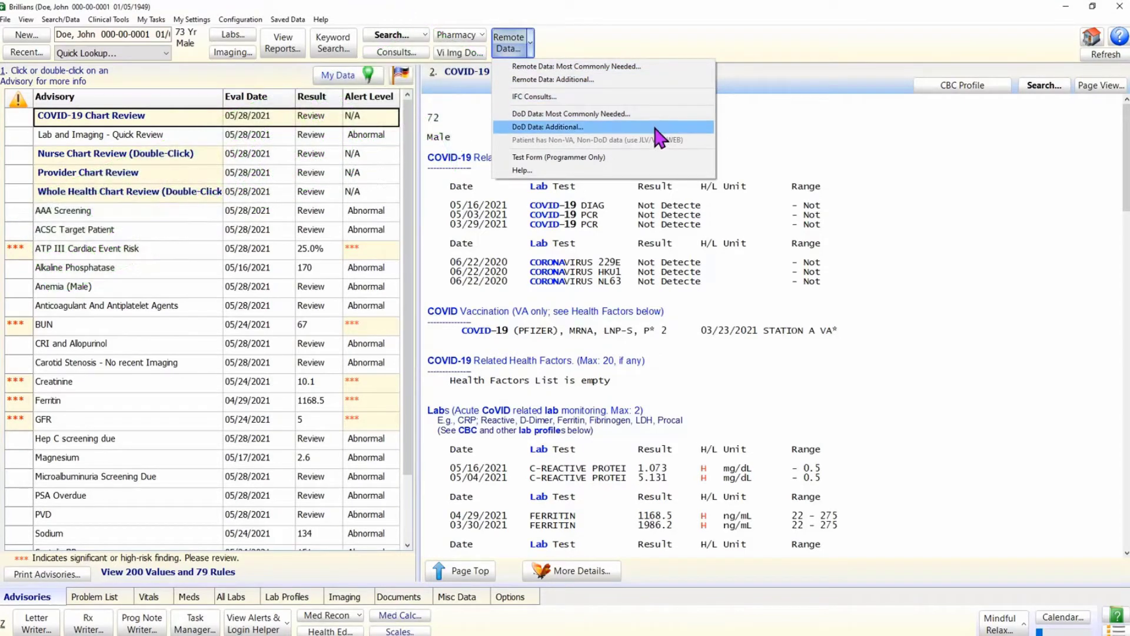
# Step: Open the most commonly needed remote data and select the California, Connecticut and Delaware remote sites
pyautogui.click(660, 69)
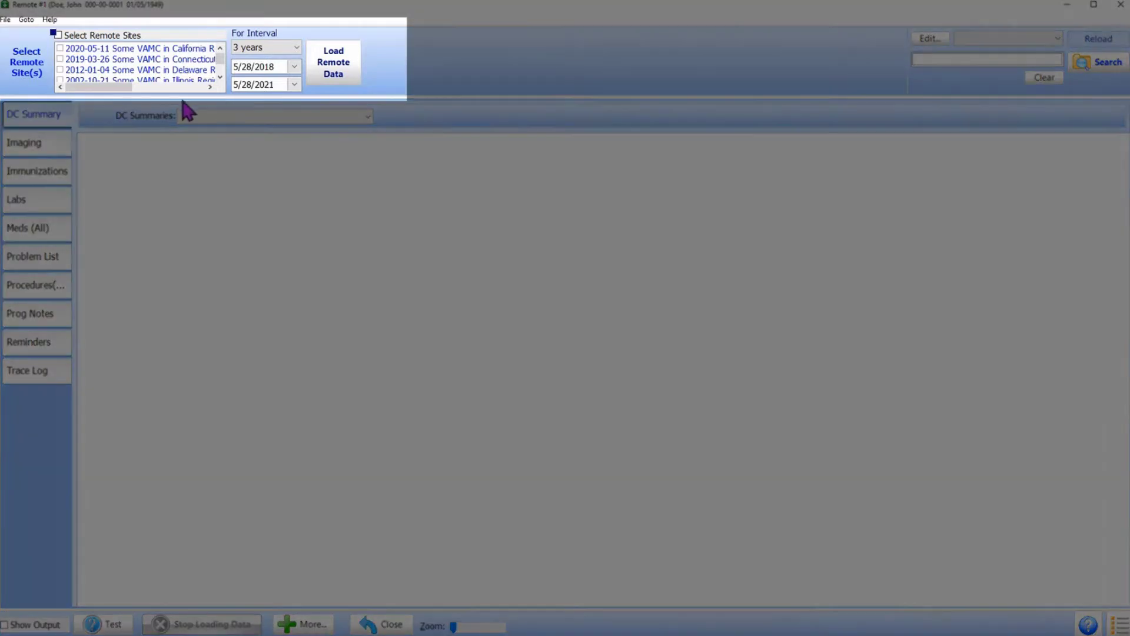
pyautogui.click(60, 48)
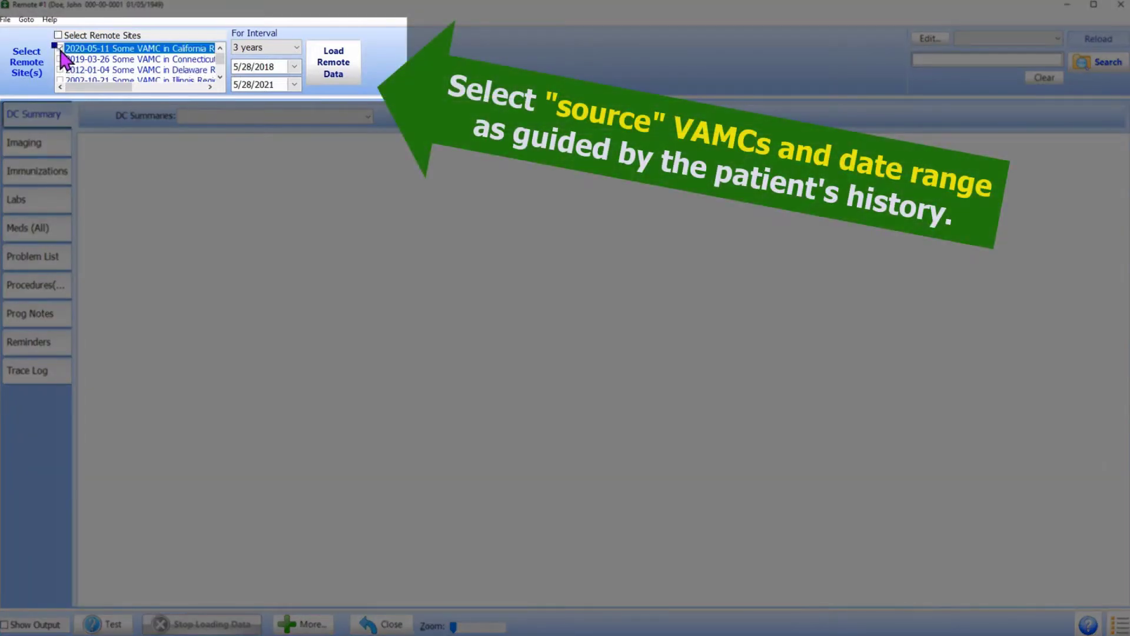
pyautogui.click(60, 60)
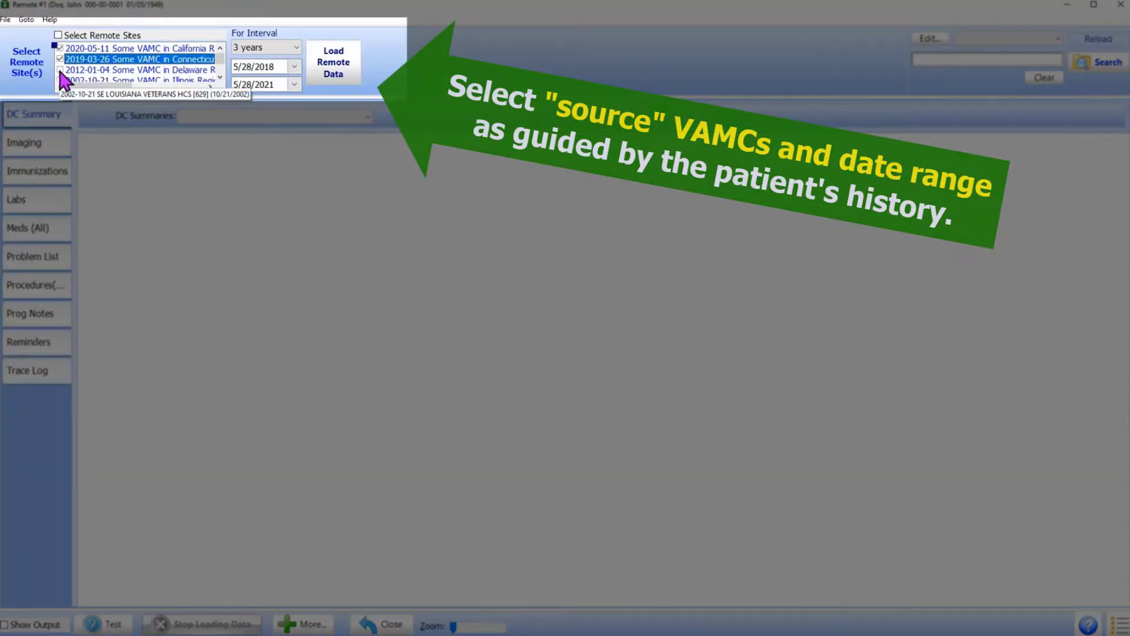
pyautogui.click(60, 70)
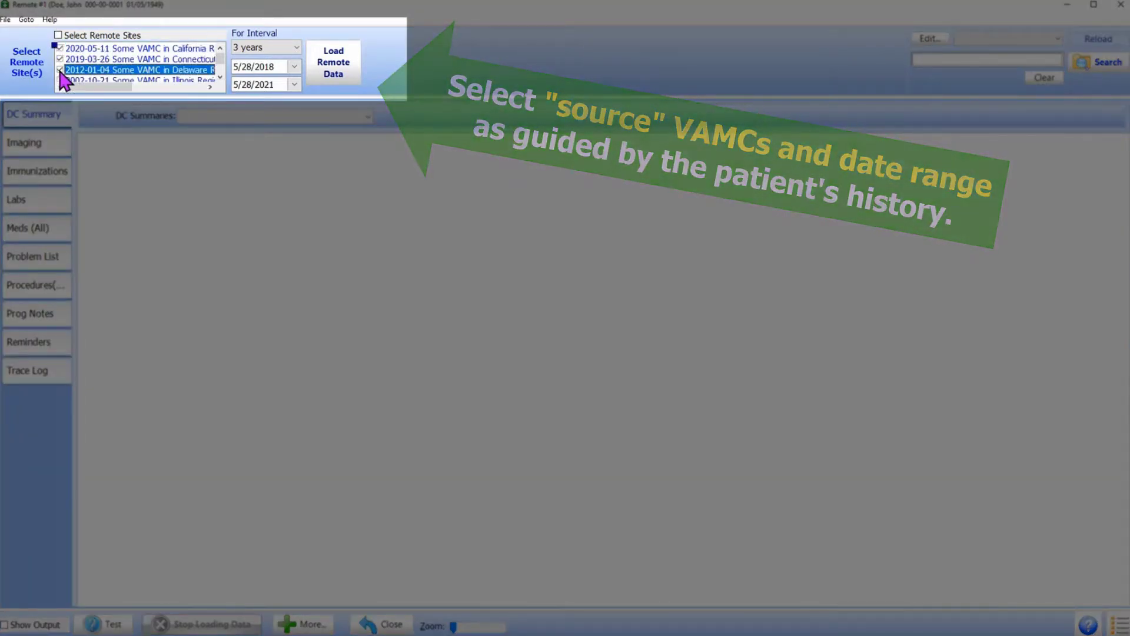
# Step: Set the remote data interval to 5 years and view the start date's calendar
pyautogui.click(296, 48)
pyautogui.click(275, 105)
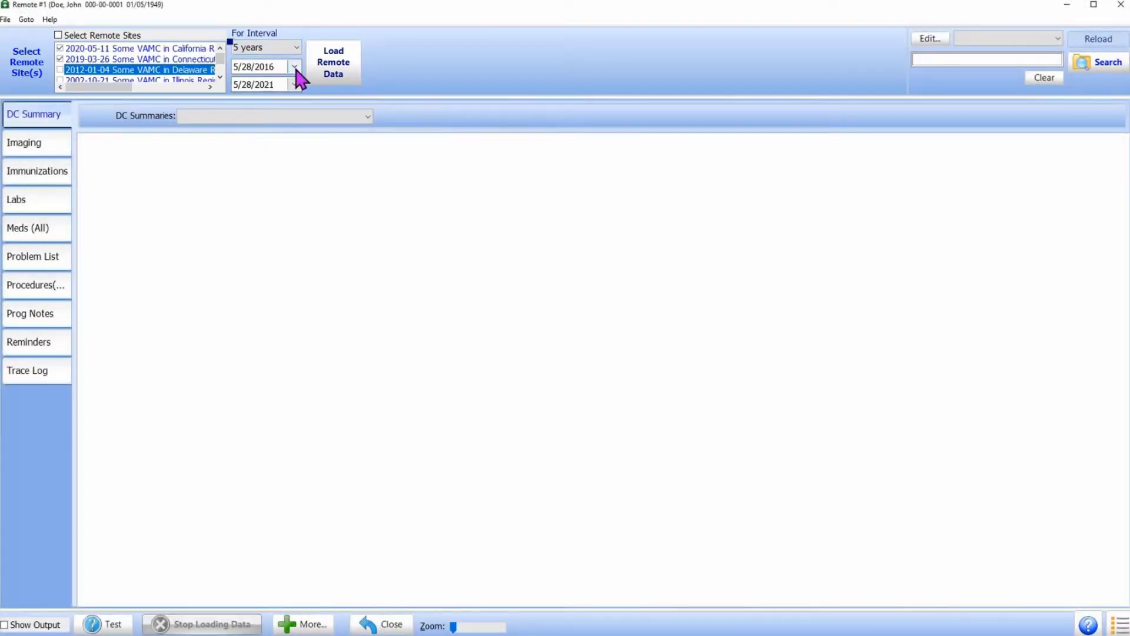
pyautogui.click(294, 67)
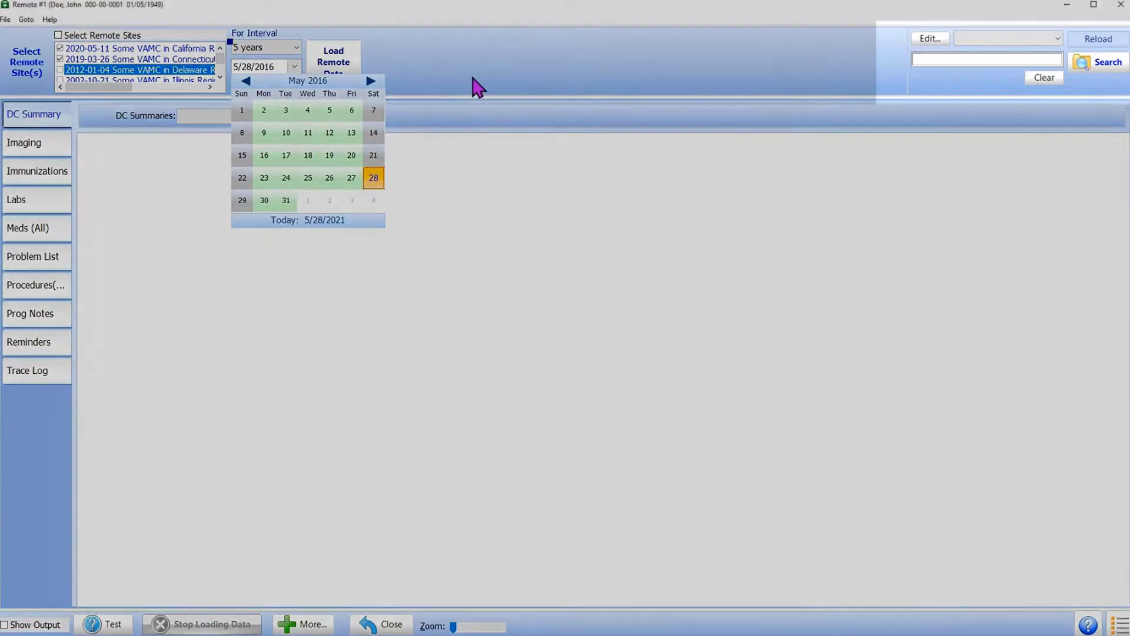
pyautogui.click(471, 86)
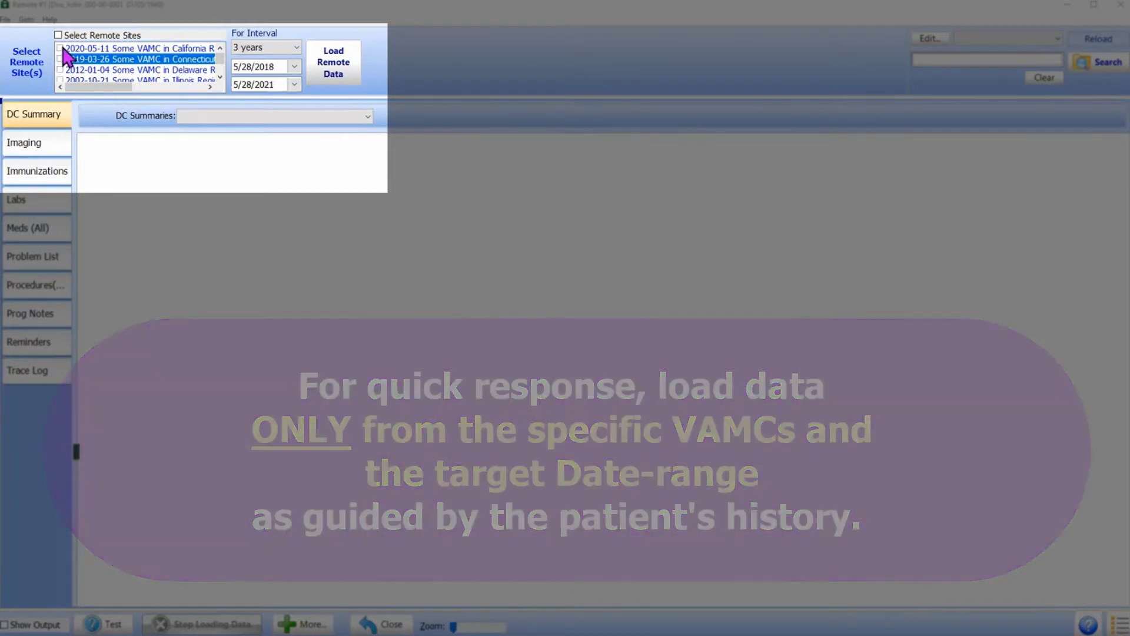
# Step: Load remote data from the California and Connecticut sites for a 3-year interval
pyautogui.click(65, 49)
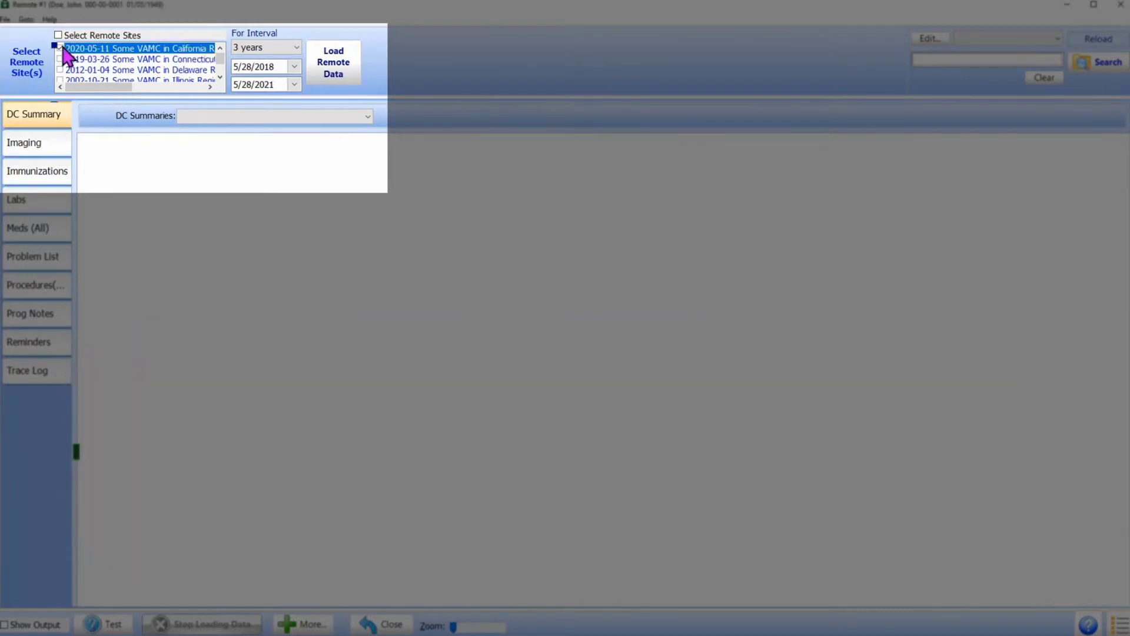
pyautogui.click(61, 59)
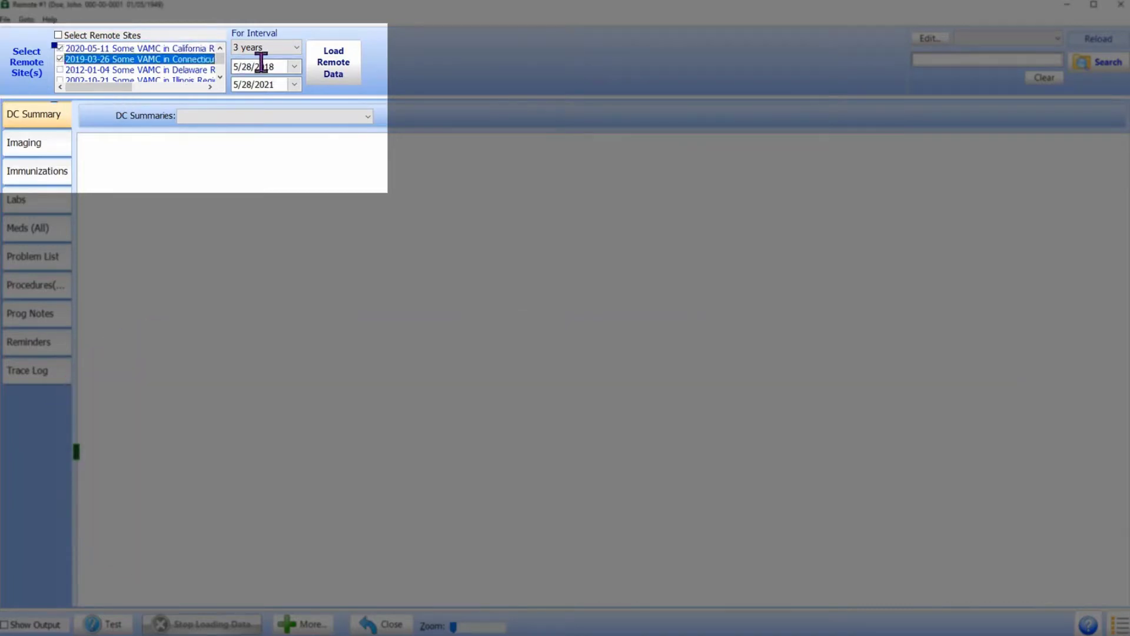
pyautogui.click(297, 49)
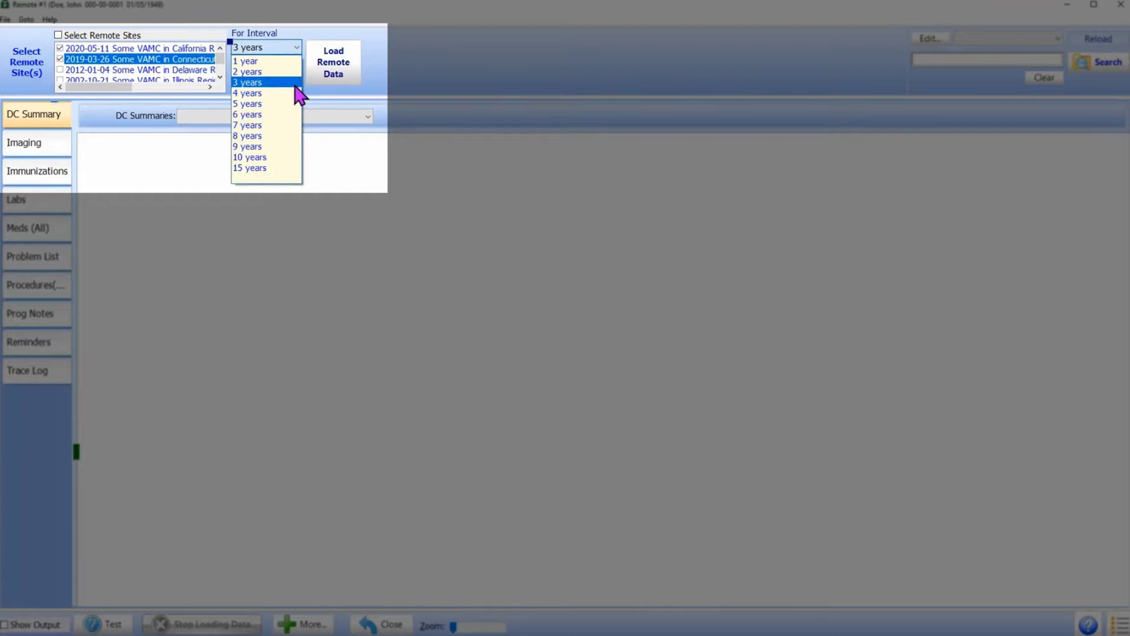
pyautogui.click(278, 83)
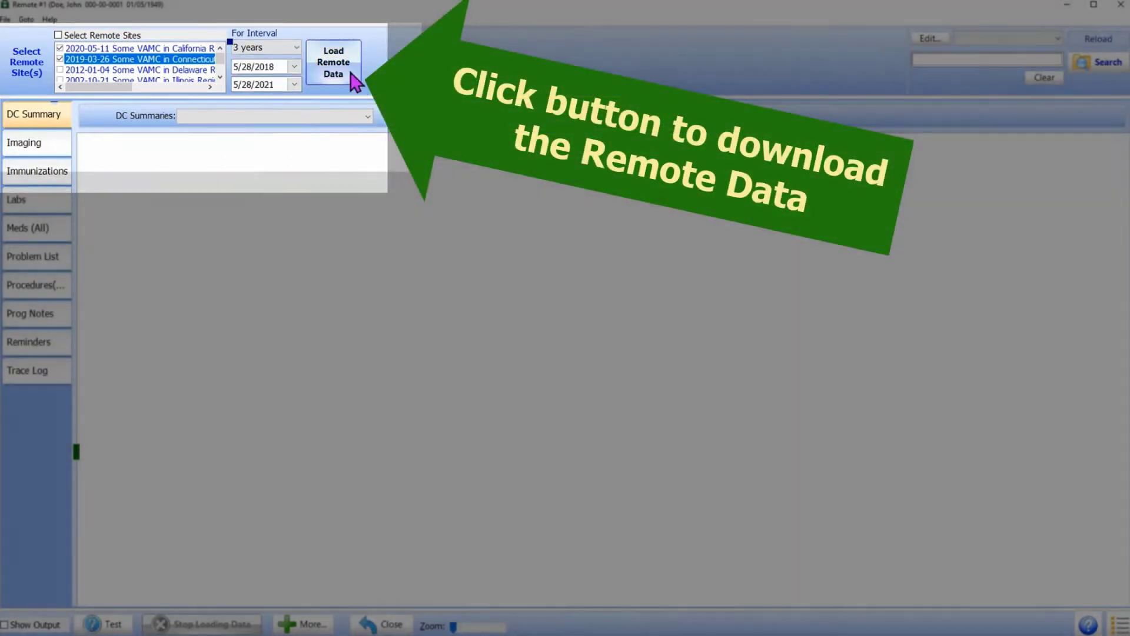
pyautogui.click(352, 73)
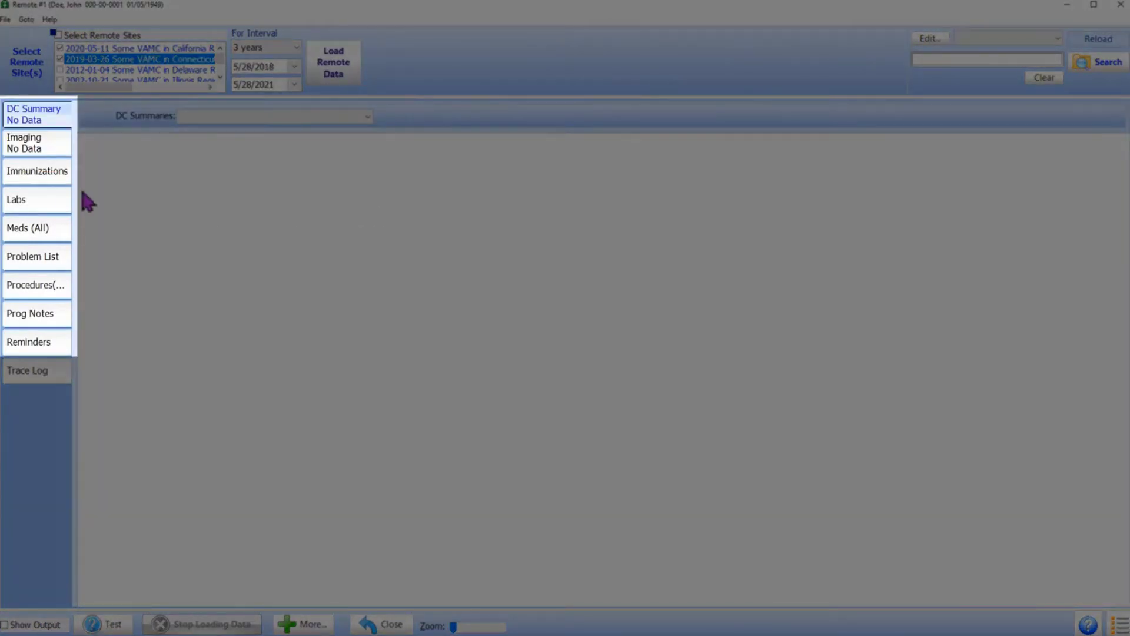
# Step: Review the loaded immunizations, labs, all medications, problem list and procedures data
pyautogui.click(40, 179)
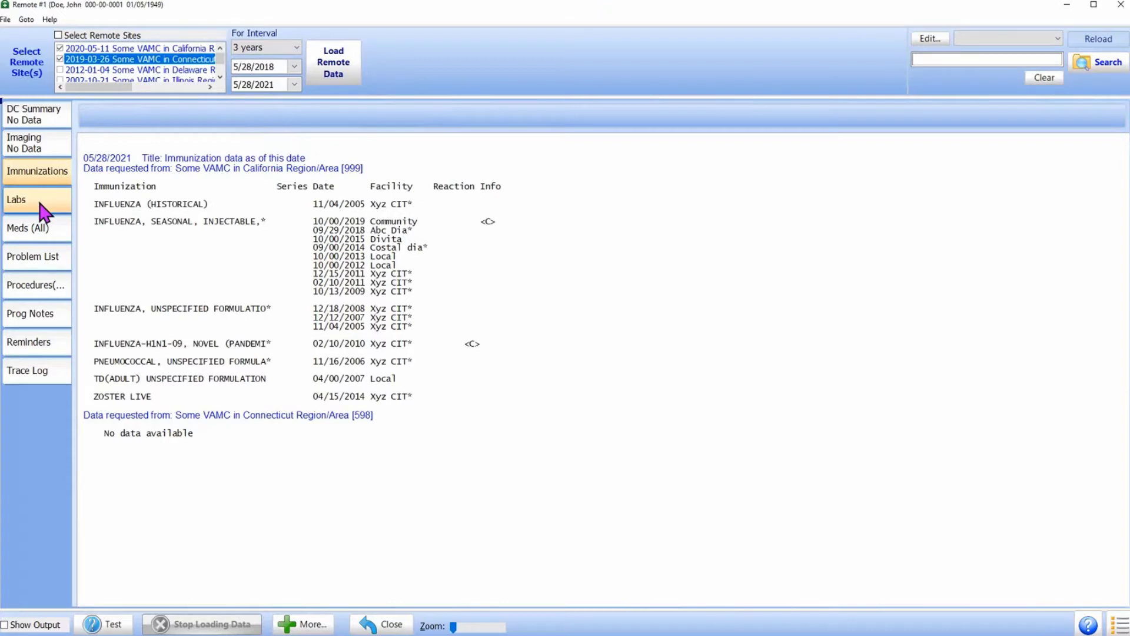
pyautogui.click(43, 203)
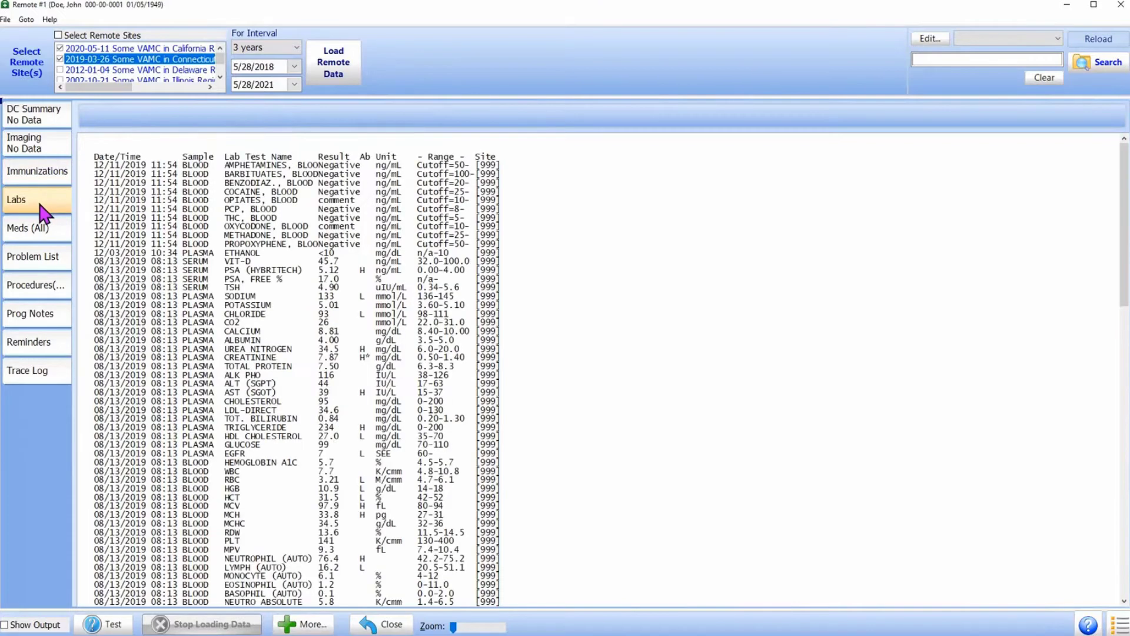
pyautogui.click(43, 235)
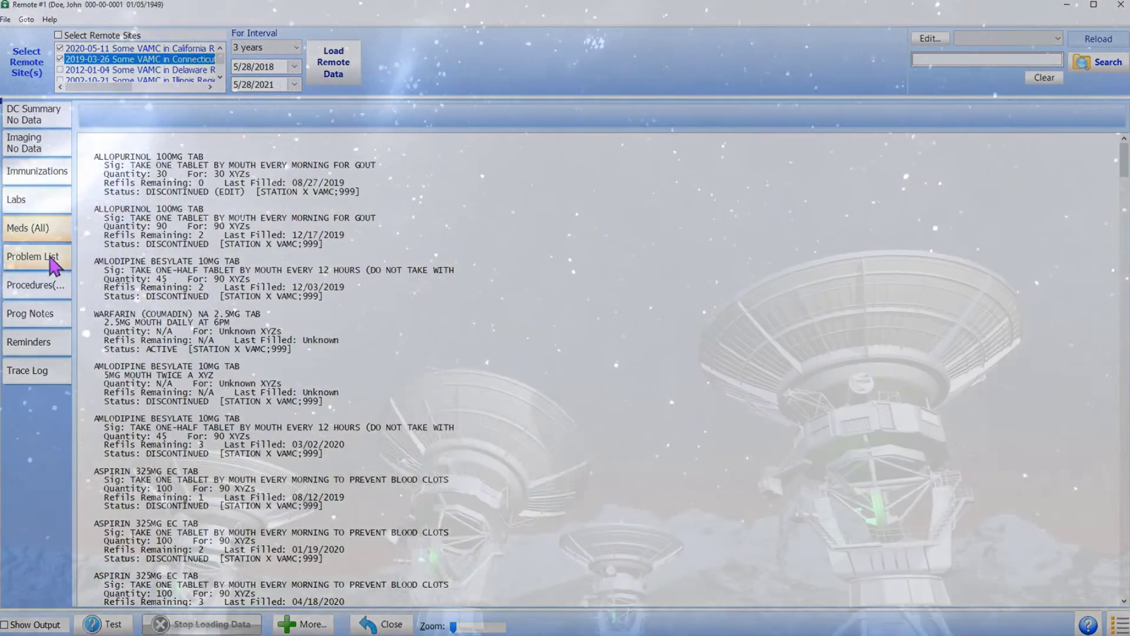
pyautogui.click(53, 262)
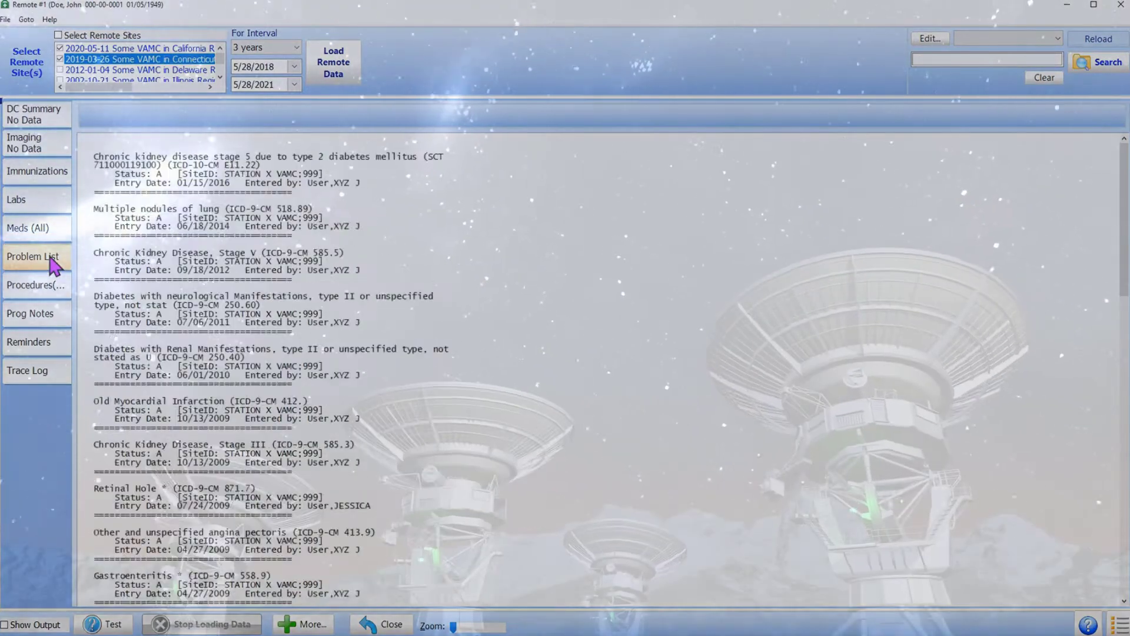
pyautogui.click(51, 289)
pyautogui.press('Home')
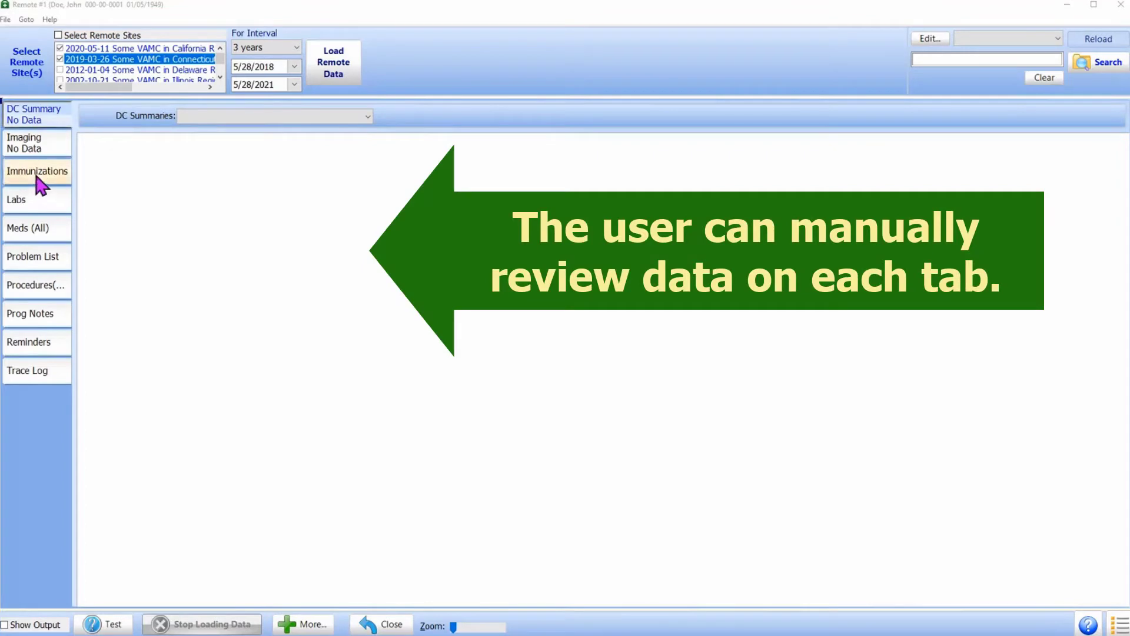
# Step: Review the immunizations, medications and problem list again, and check the discharge summary and imaging sections
pyautogui.click(39, 174)
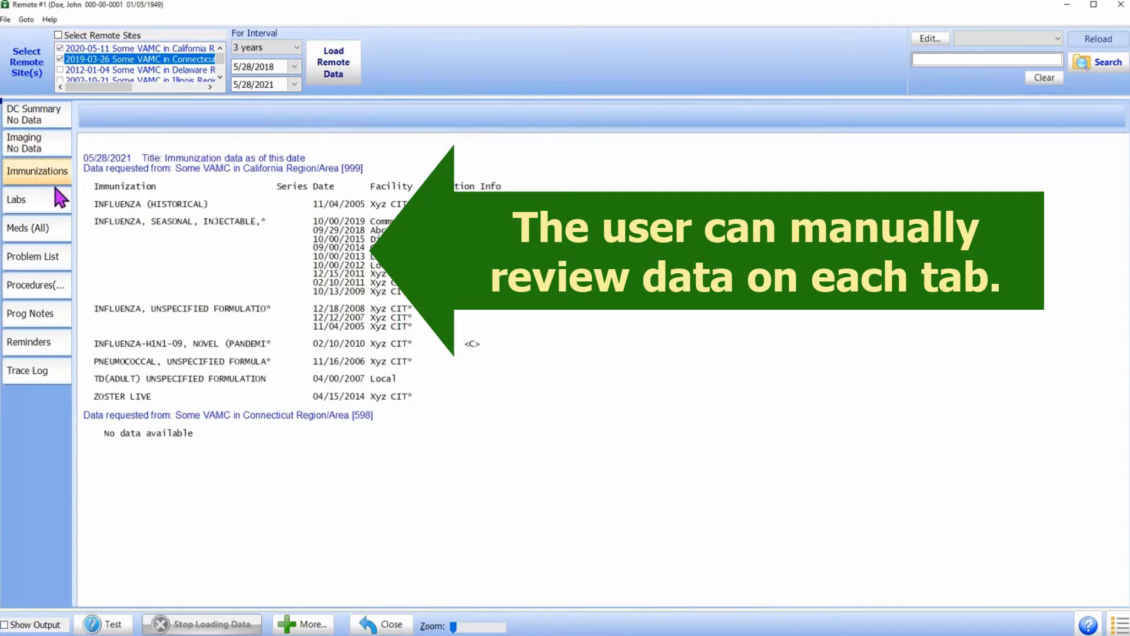
pyautogui.click(42, 230)
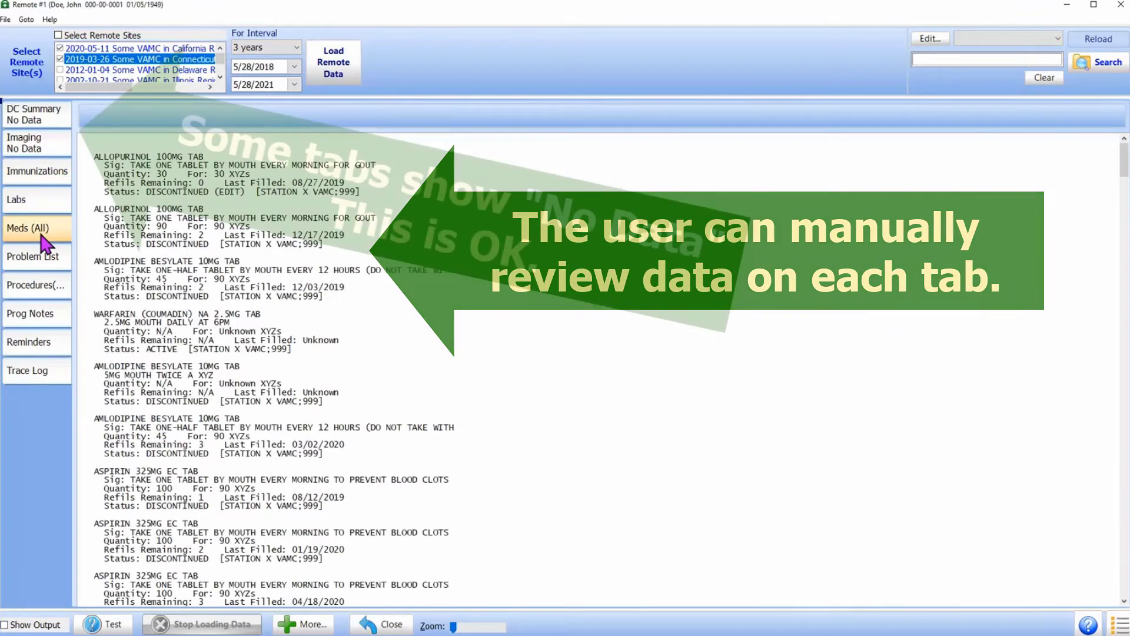
pyautogui.click(47, 266)
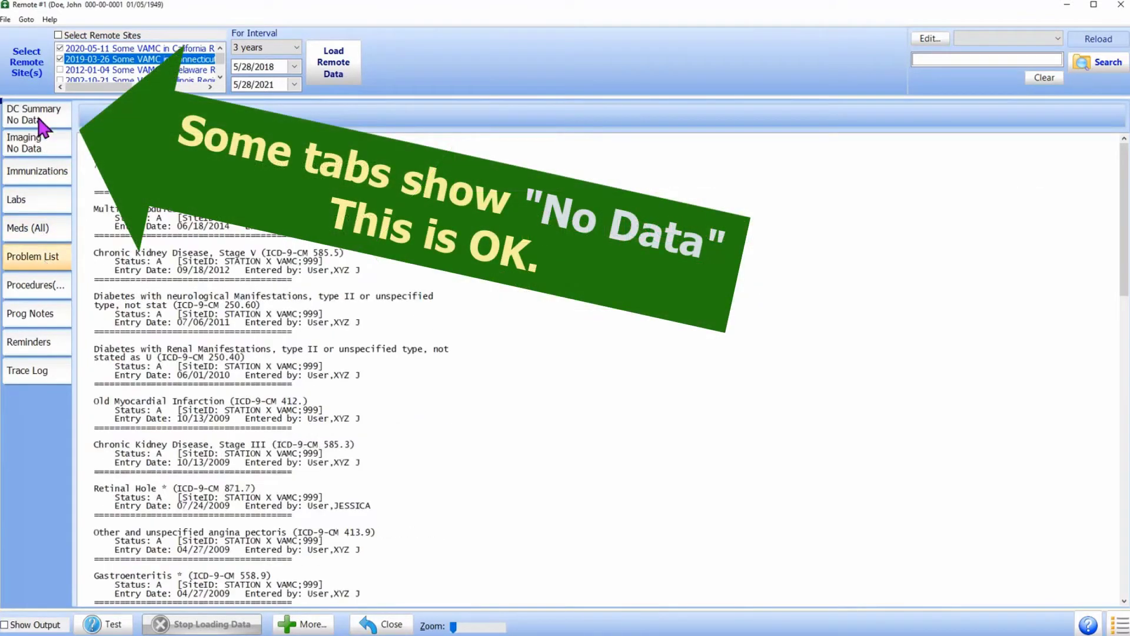
pyautogui.click(40, 121)
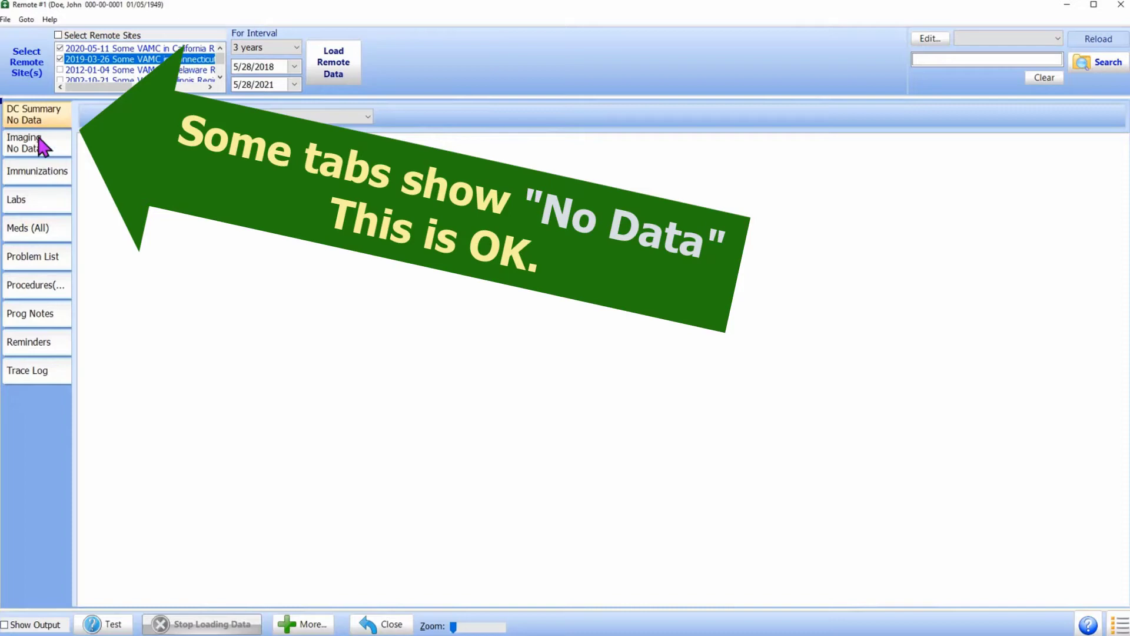
pyautogui.click(38, 139)
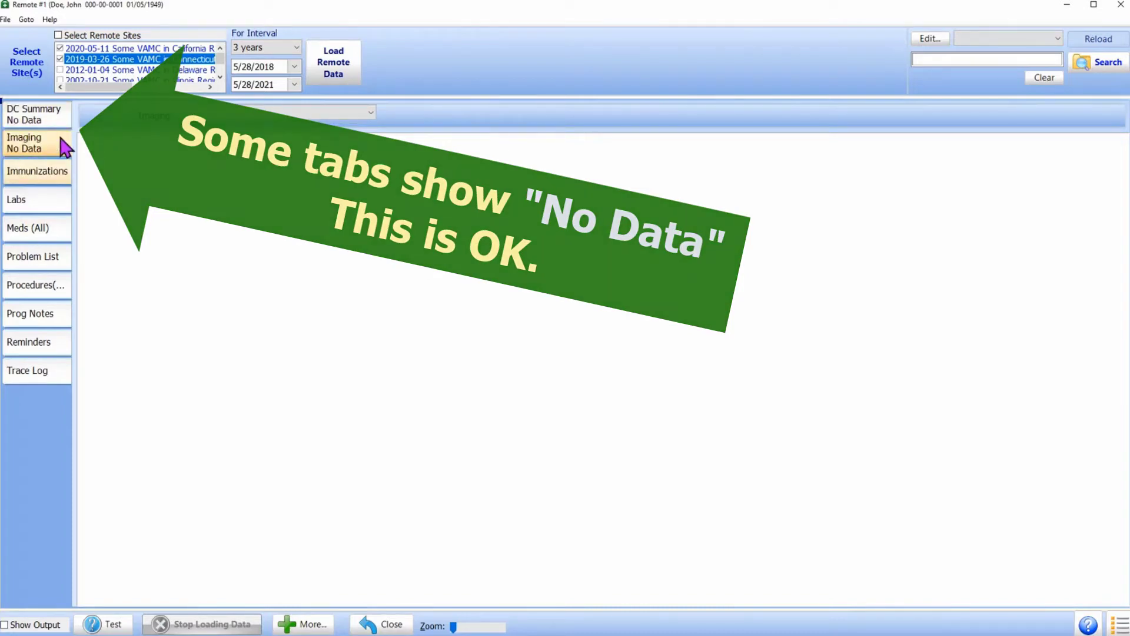
# Step: Browse the list of individual progress notes and view the remote reminders data
pyautogui.click(46, 318)
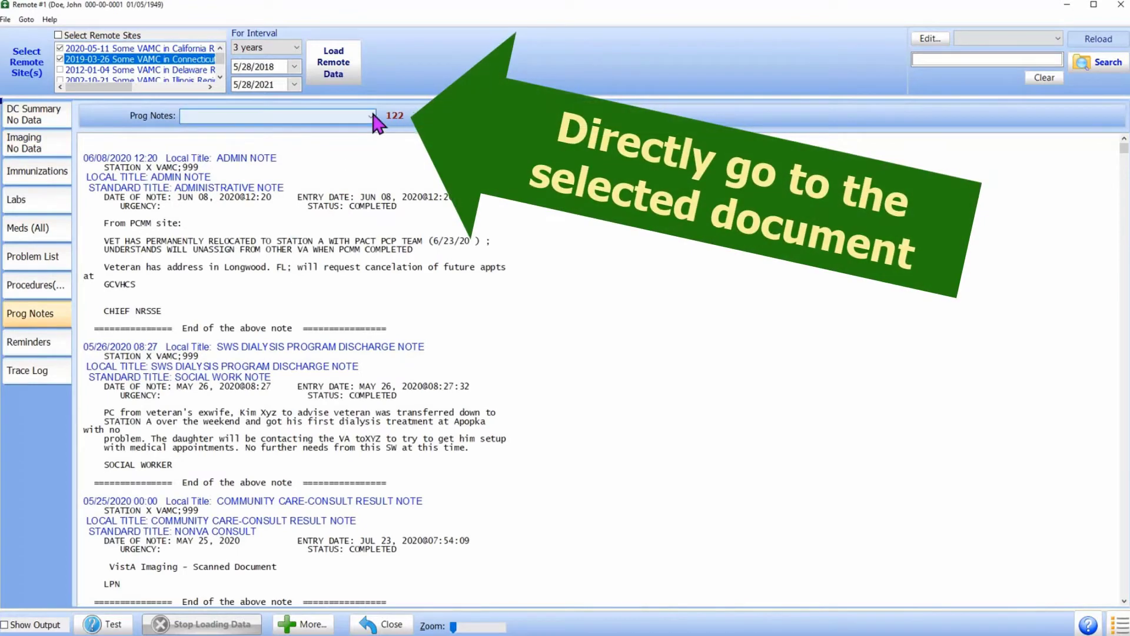
pyautogui.click(370, 116)
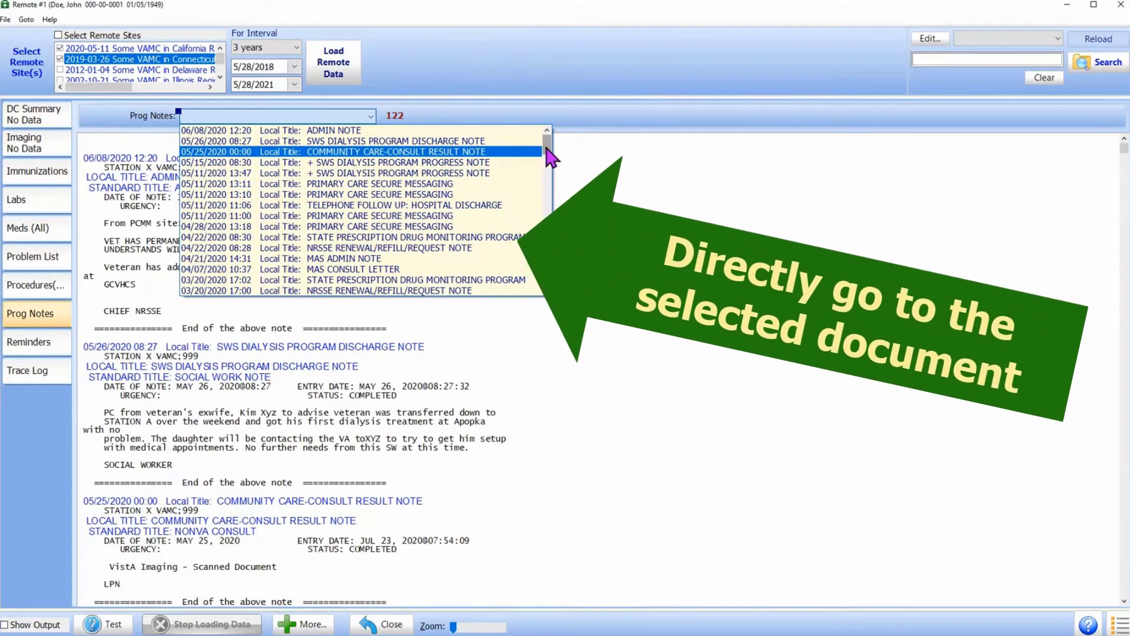
pyautogui.moveTo(546, 148); pyautogui.dragTo(550, 194)
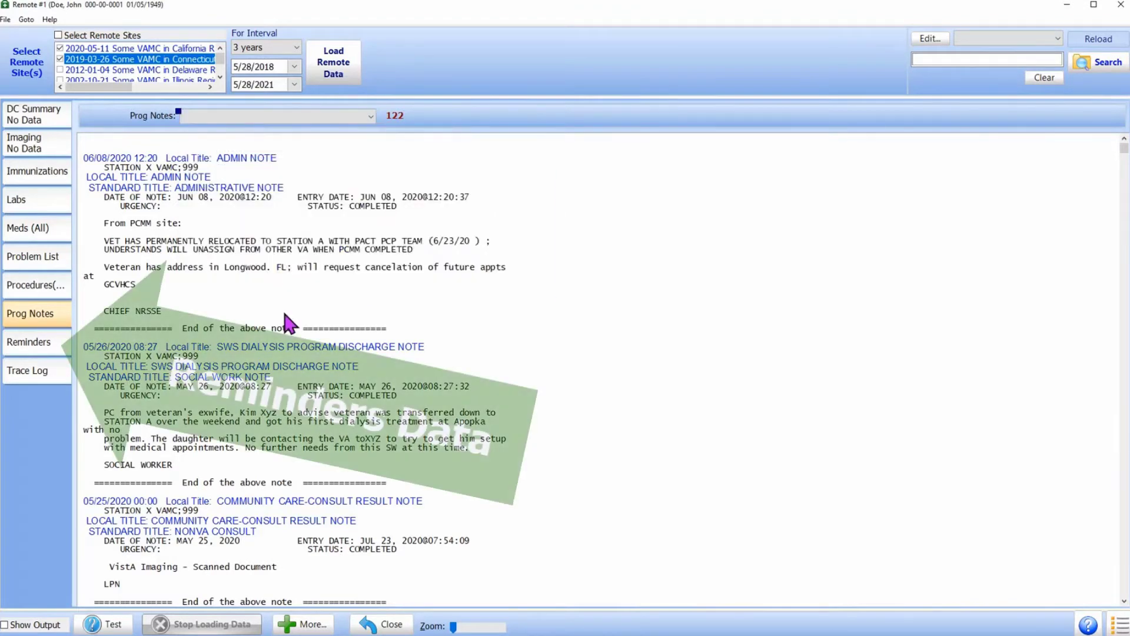
pyautogui.click(42, 342)
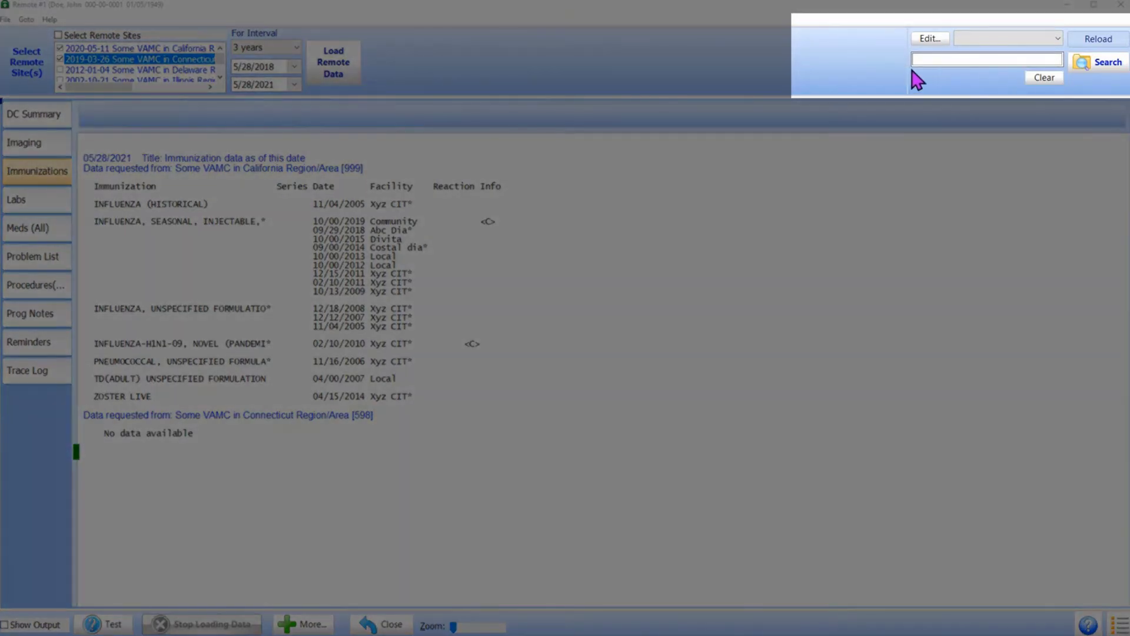
# Step: Search the remote data for "Colonoscop; Endosco" and go to the match about the colonoscopy reminder set 3 years from APR 16, 2019
pyautogui.click(923, 58)
pyautogui.write('C')
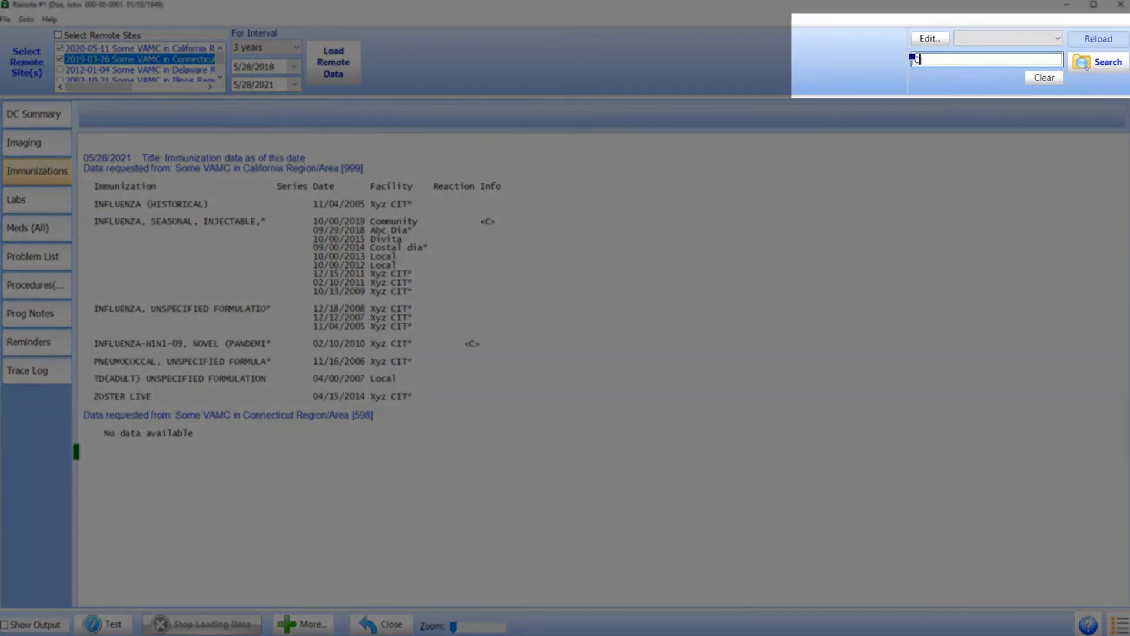
pyautogui.write('olonoscop; Endo')
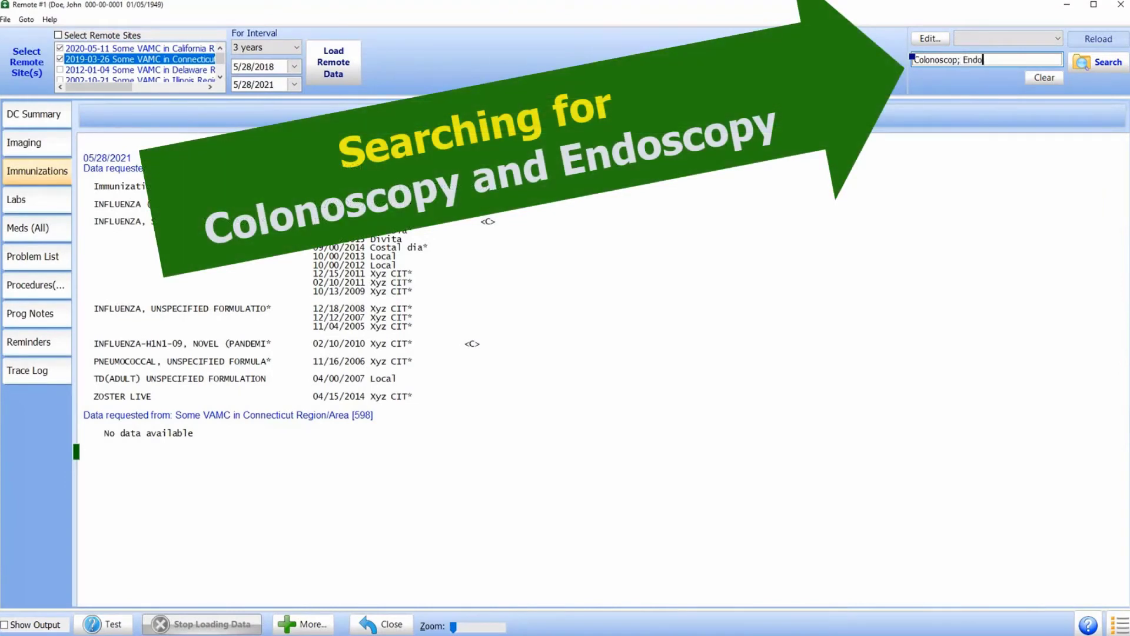
pyautogui.click(1100, 72)
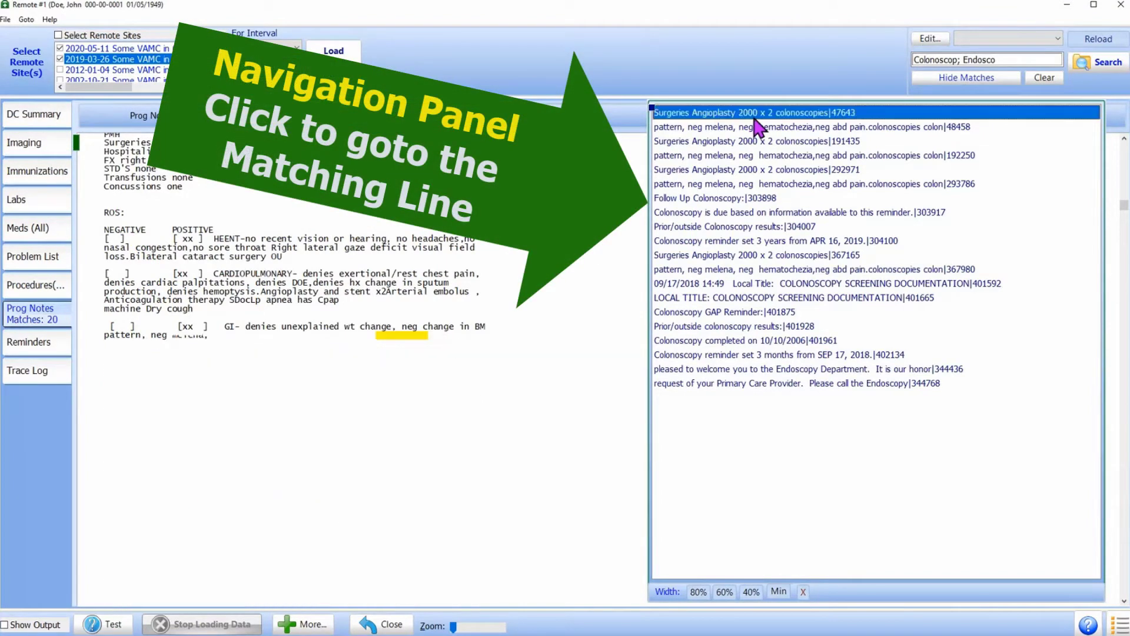
pyautogui.click(715, 241)
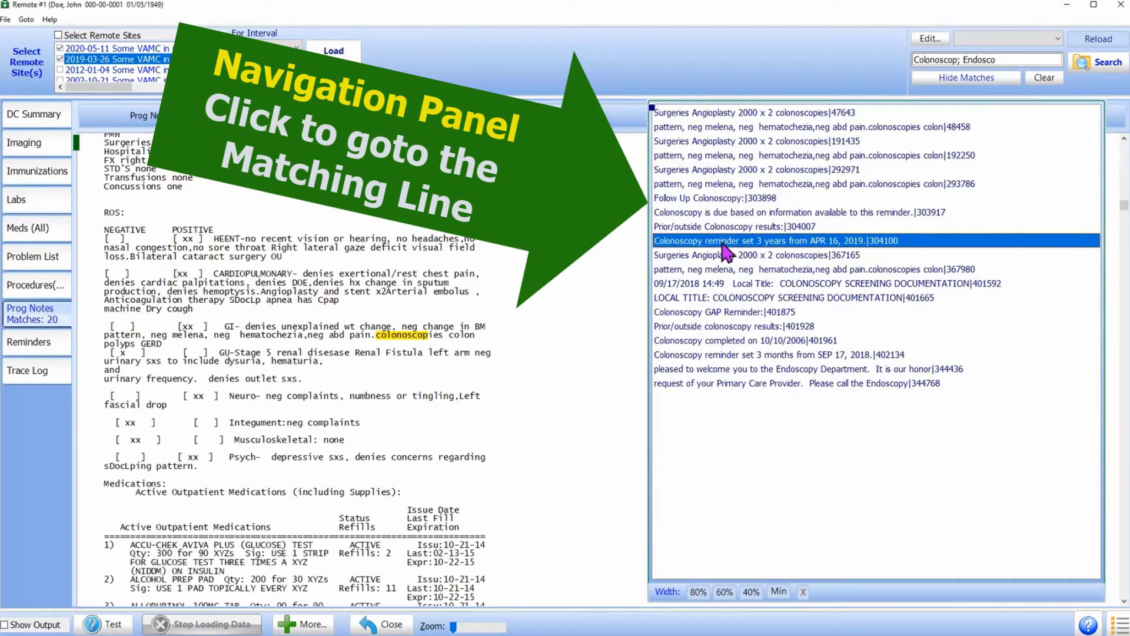
# Step: Hide and reshow the list of search matches, and set its width to 40%
pyautogui.click(972, 79)
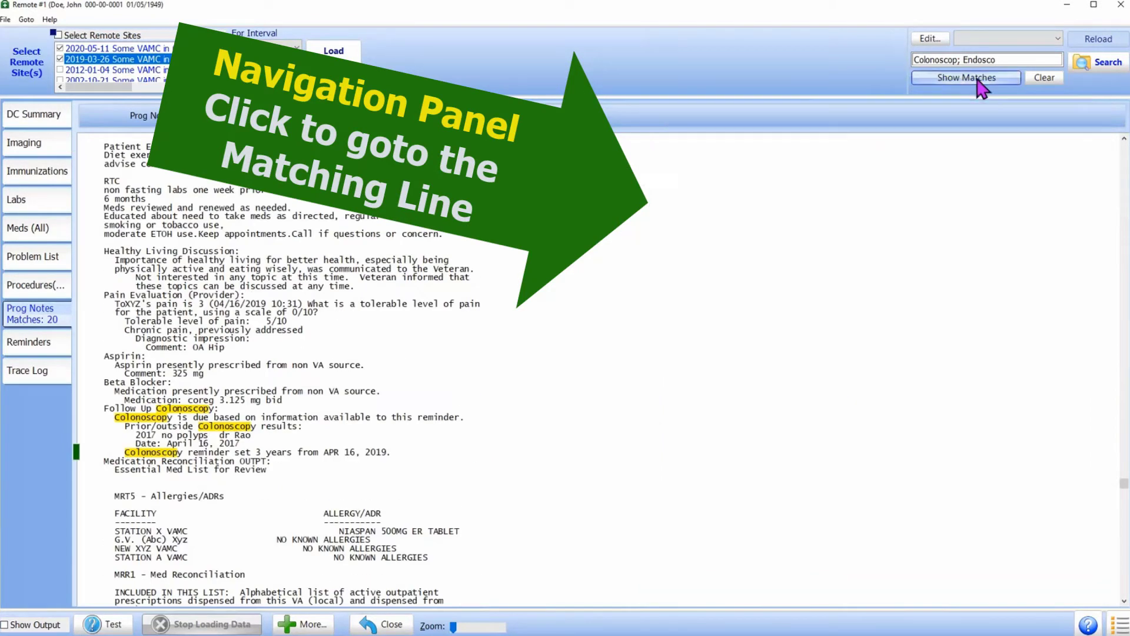
pyautogui.click(980, 82)
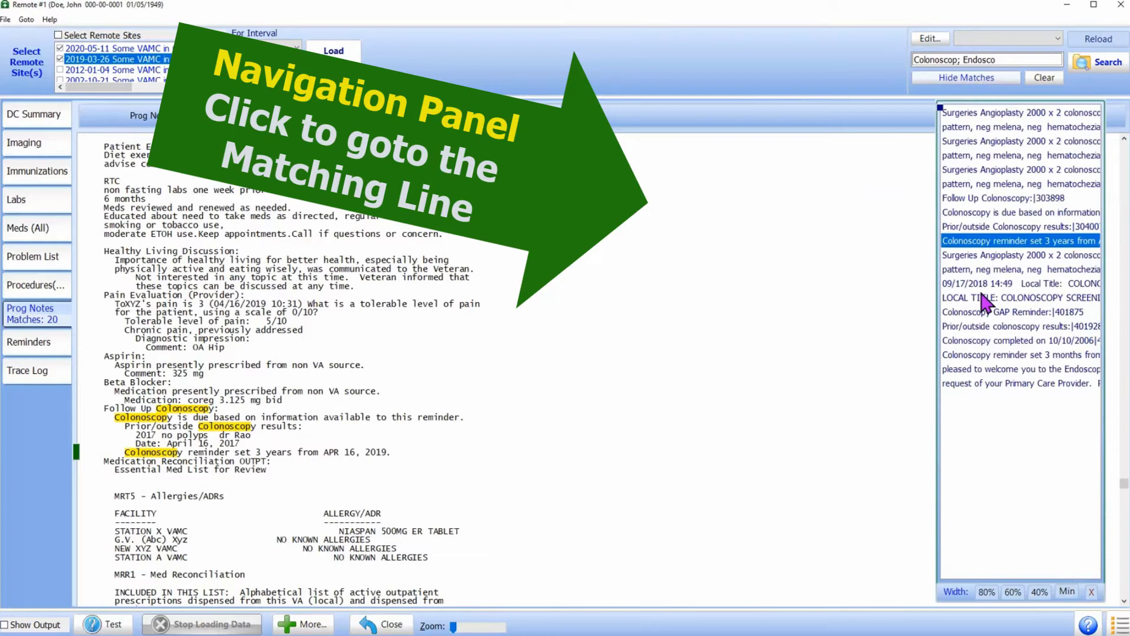
pyautogui.click(1038, 592)
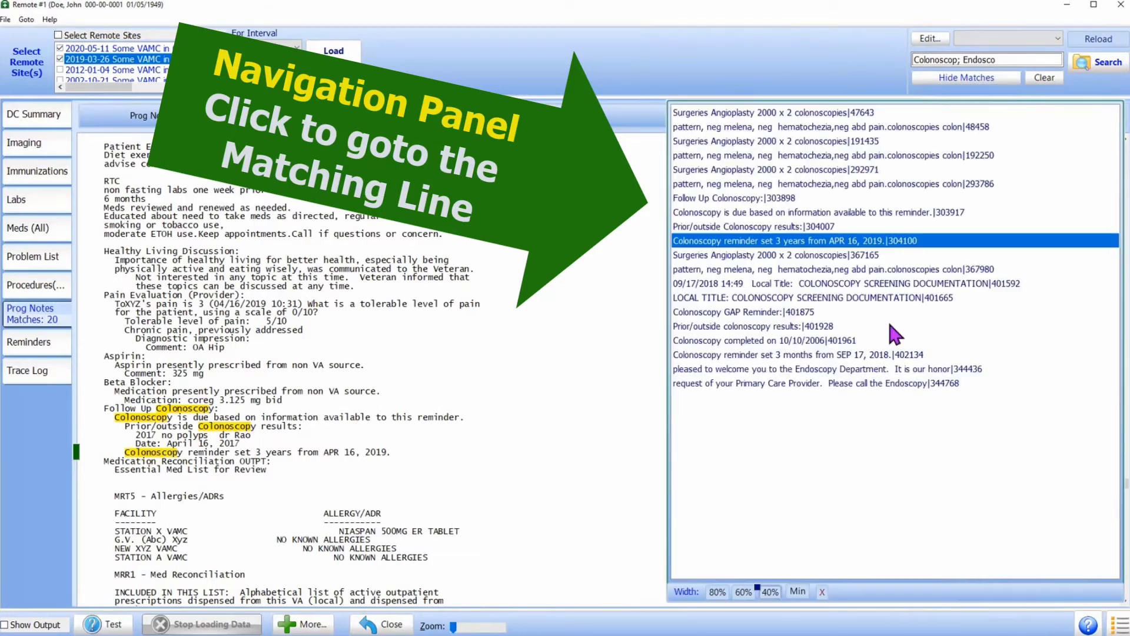
# Step: Go to the first "Surgeries Angioplasty 2000 x 2 colonoscopies" match and the "Follow Up Colonoscopy" match in the progress notes
pyautogui.click(776, 113)
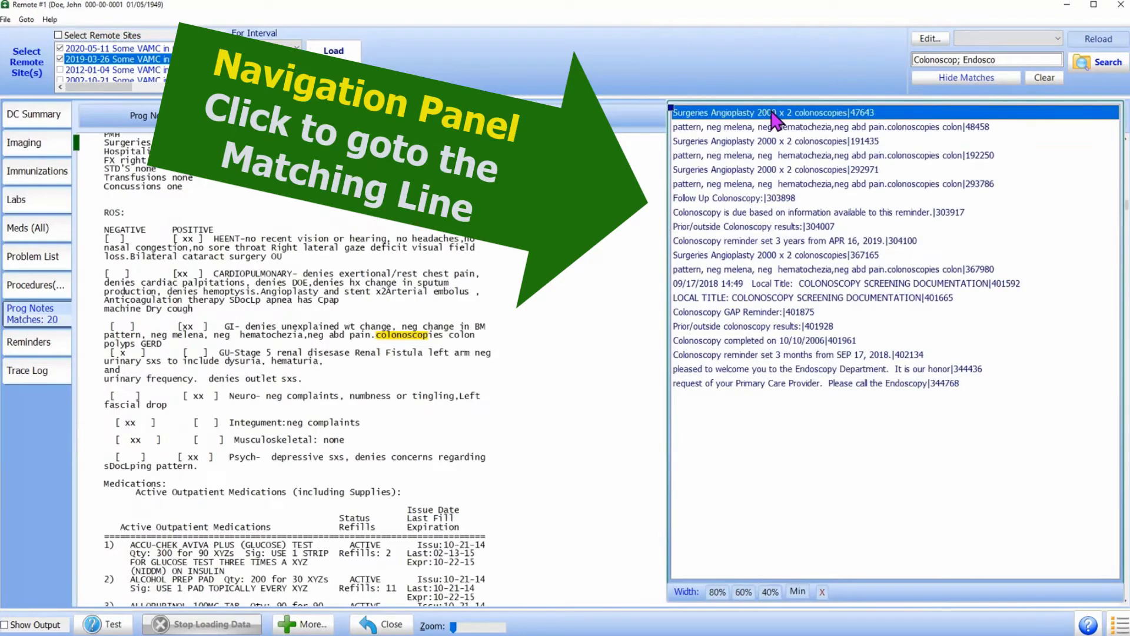
pyautogui.click(773, 199)
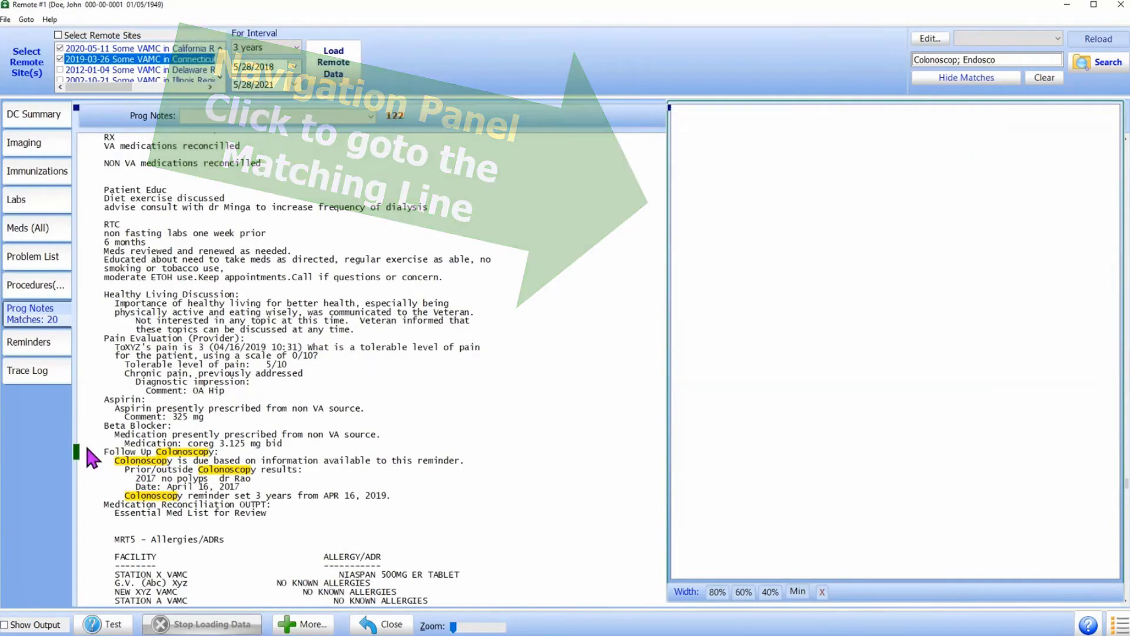
# Step: Select the "Follow Up Colonoscopy" passage in the progress notes and view its copy and paste options
pyautogui.moveTo(84, 443); pyautogui.dragTo(80, 510)
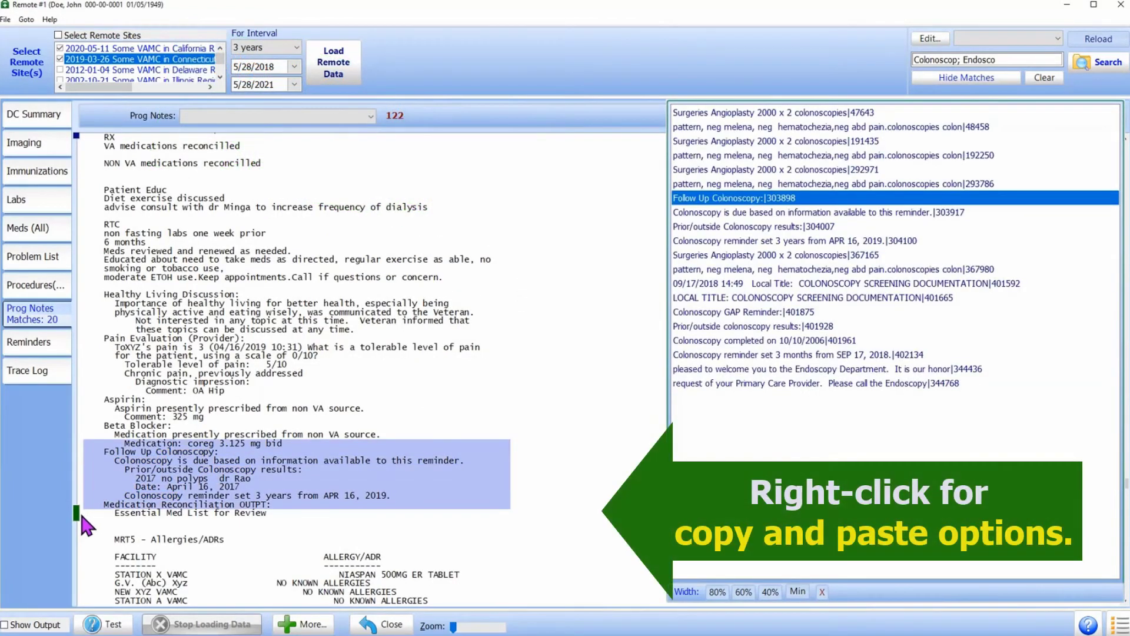
pyautogui.rightClick(396, 469)
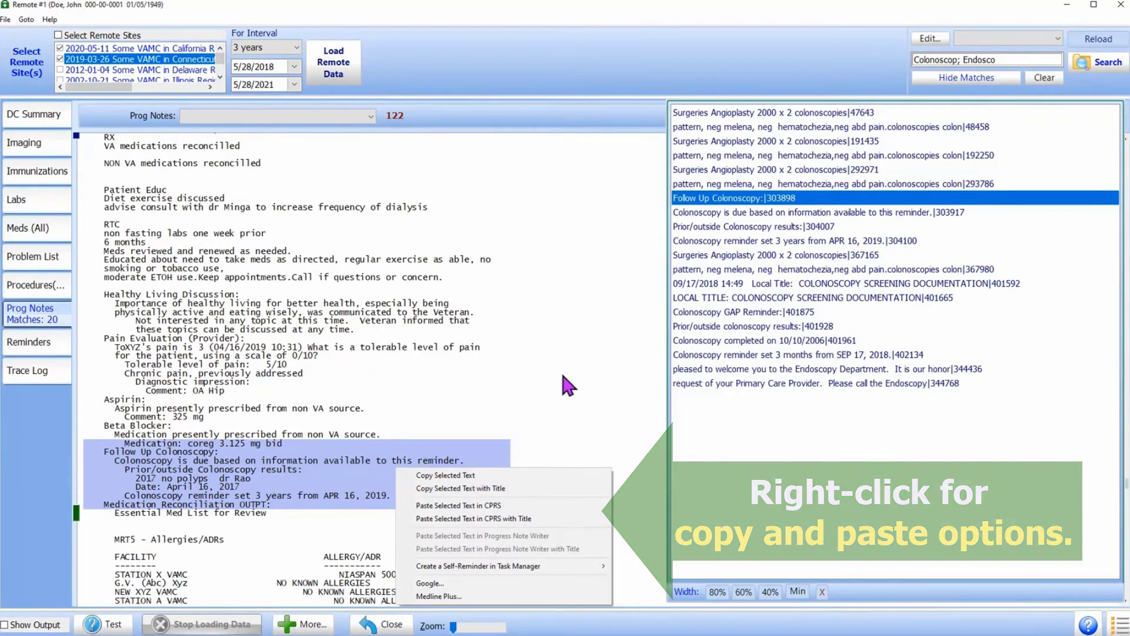
pyautogui.click(566, 356)
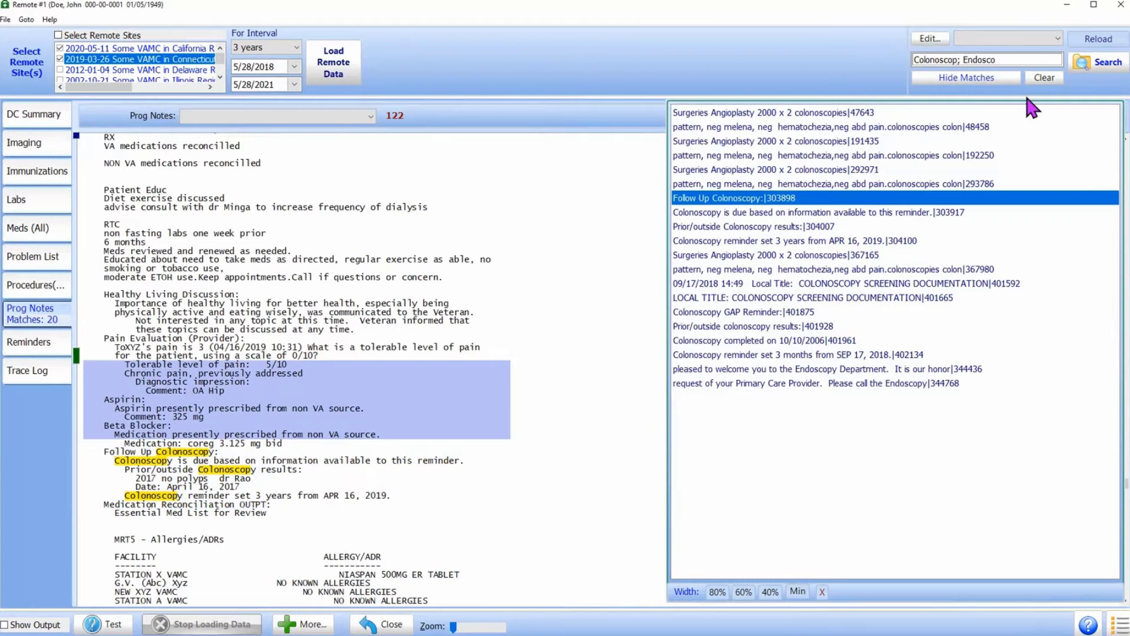
# Step: Clear the current search, search the remote data for "psa", and copy the text of all the listed lab match lines
pyautogui.click(1045, 78)
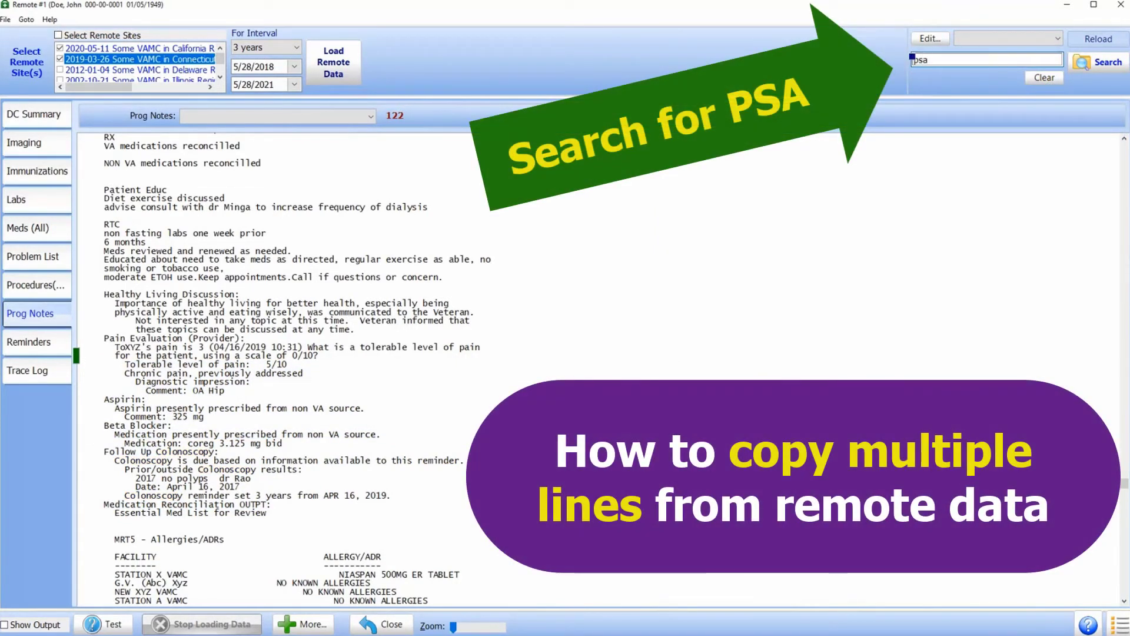
pyautogui.click(1104, 66)
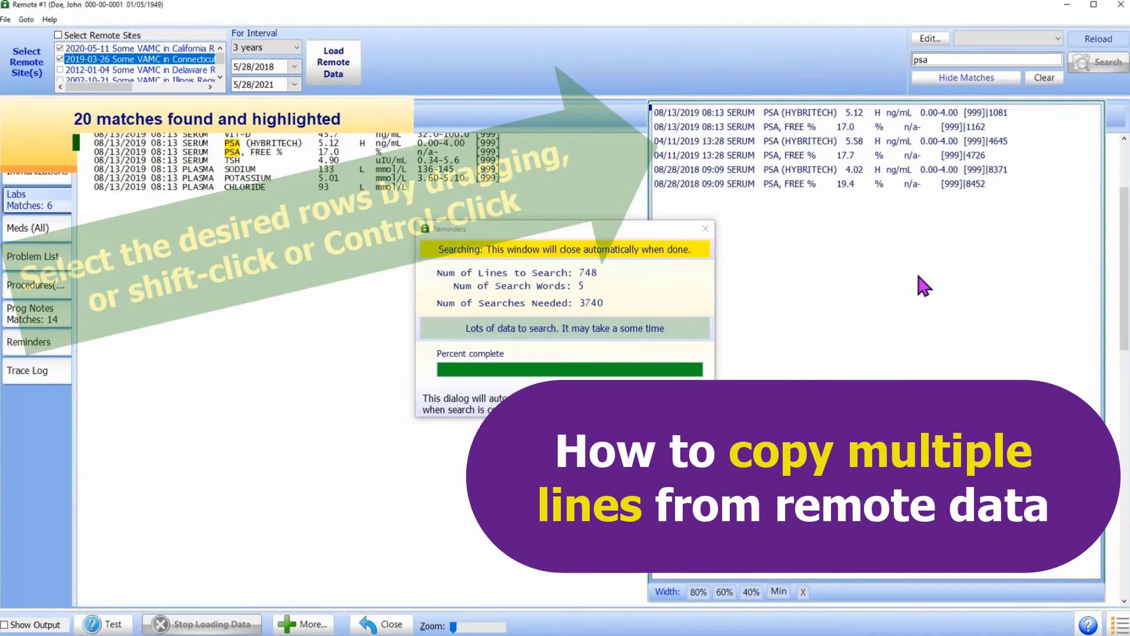
pyautogui.click(798, 114)
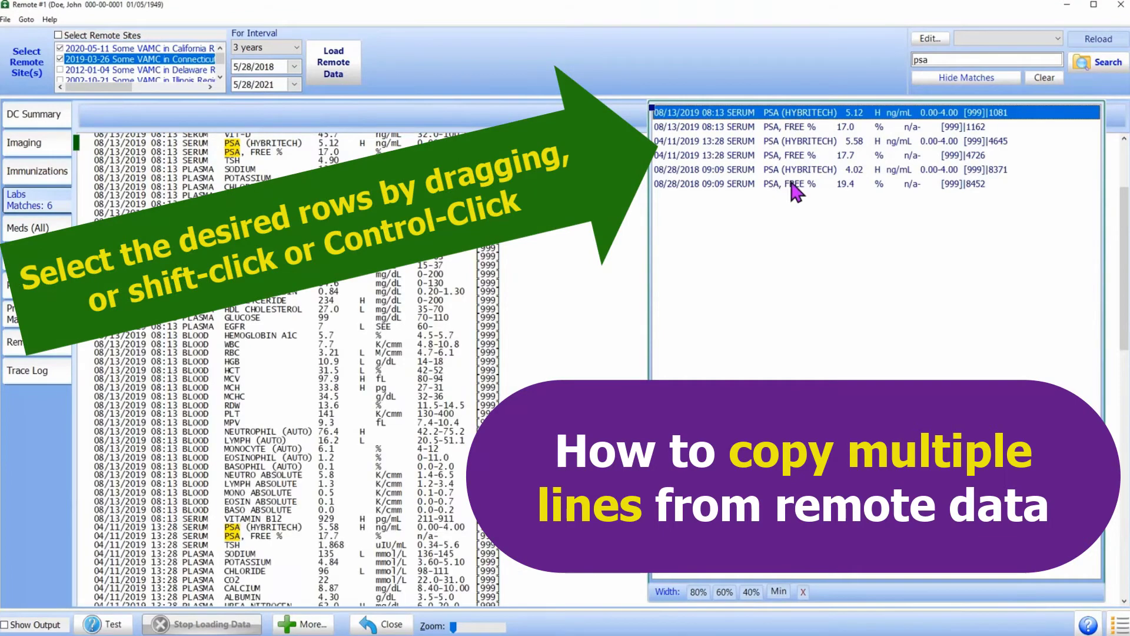
pyautogui.keyDown('shift'); pyautogui.click(797, 184); pyautogui.keyUp('shift')
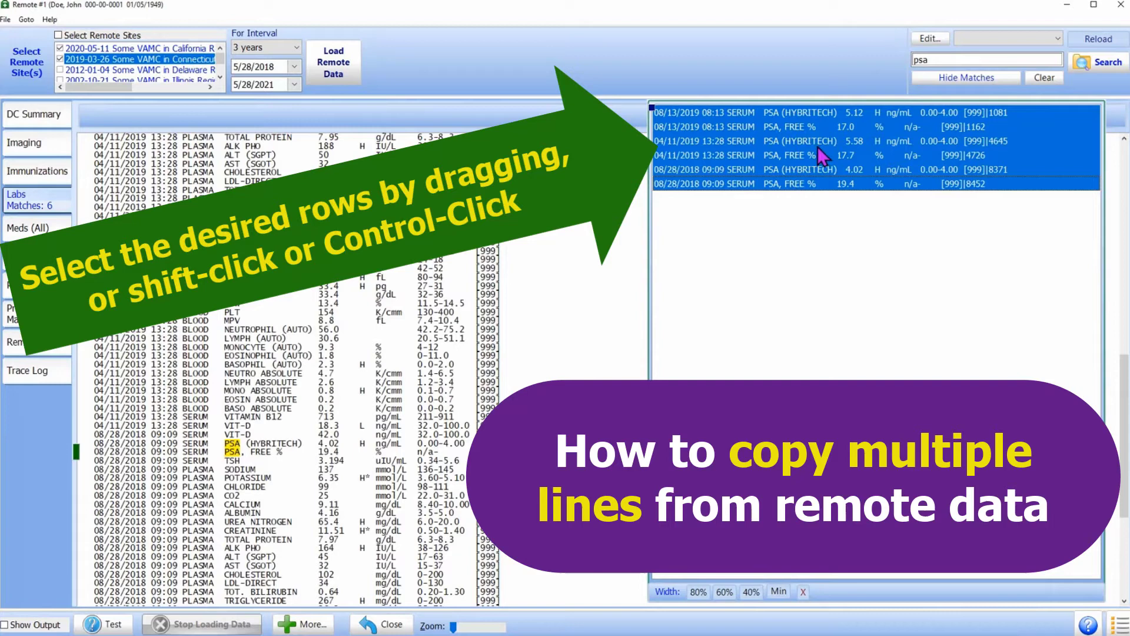
pyautogui.rightClick(817, 146)
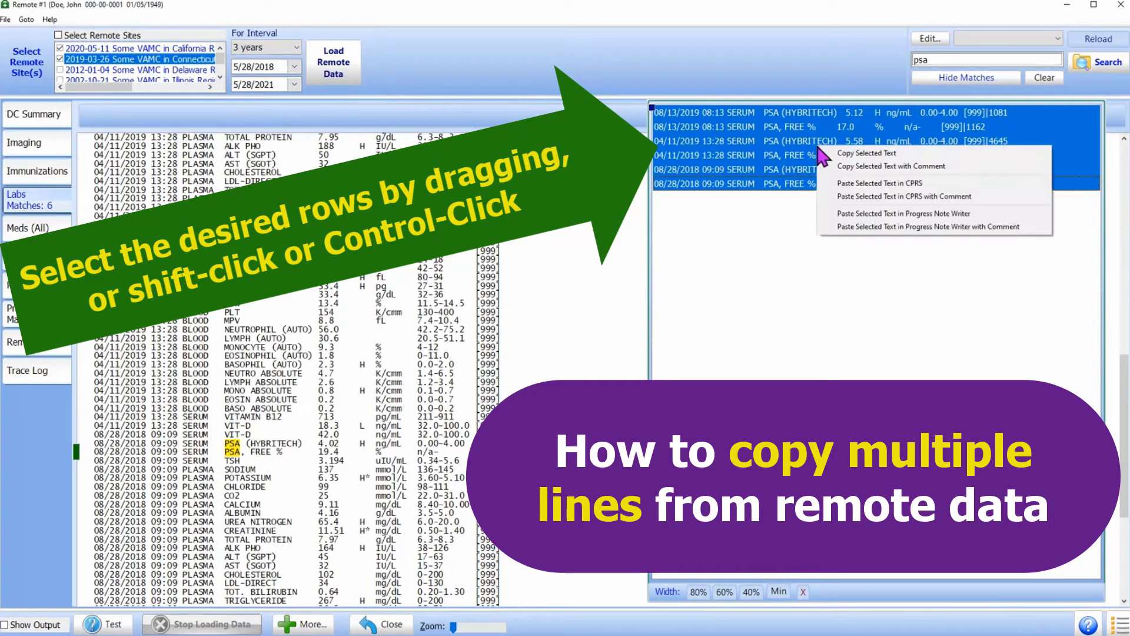
pyautogui.click(873, 155)
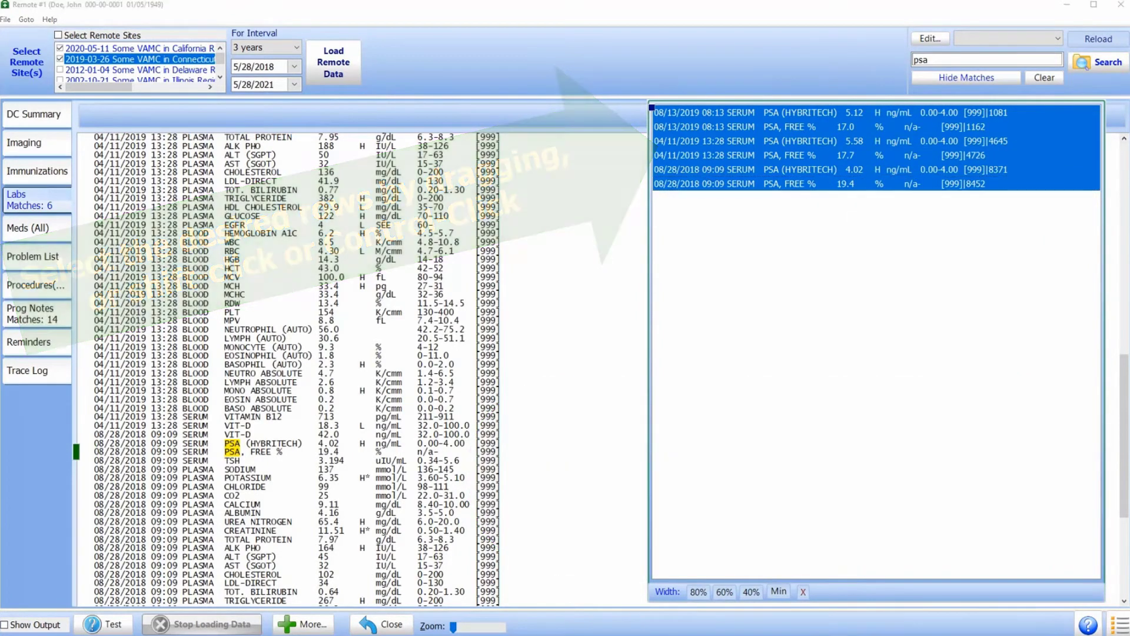
# Step: Switch to the untitled Notepad document, paste the copied PSA lines, and close its window
pyautogui.hotkey('alt', 'Tab')
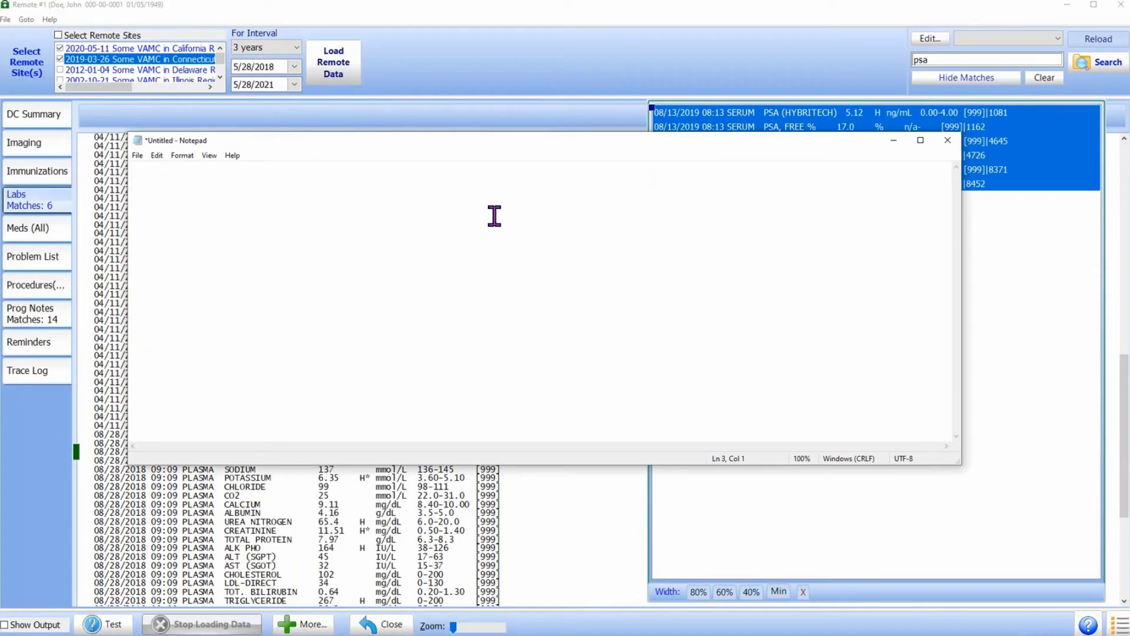
pyautogui.rightClick(494, 216)
pyautogui.click(413, 268)
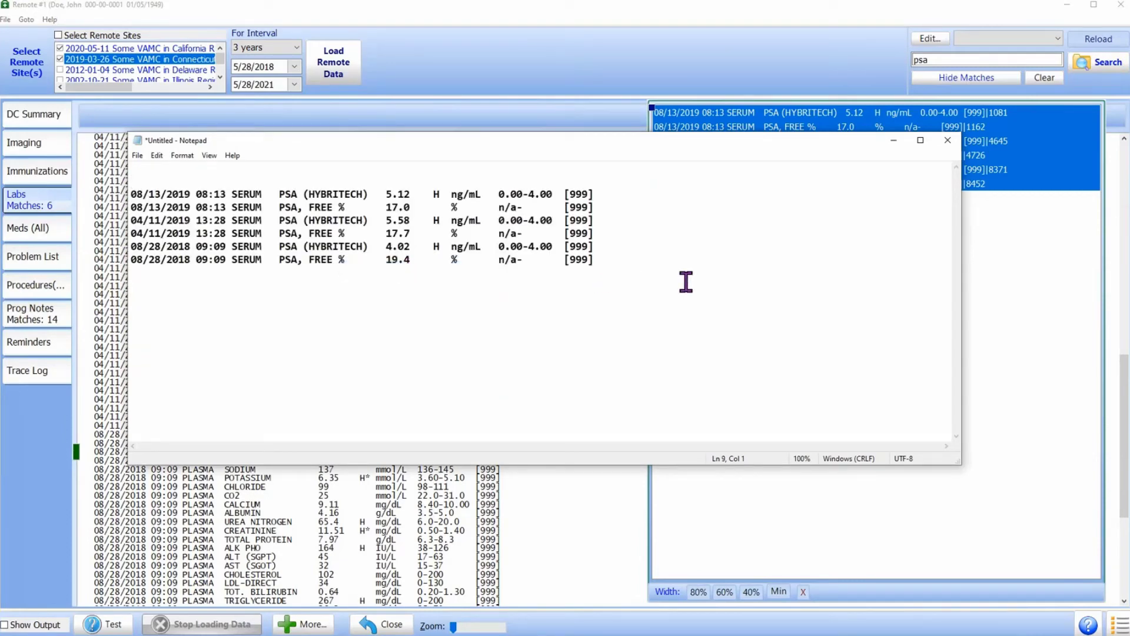
pyautogui.click(947, 141)
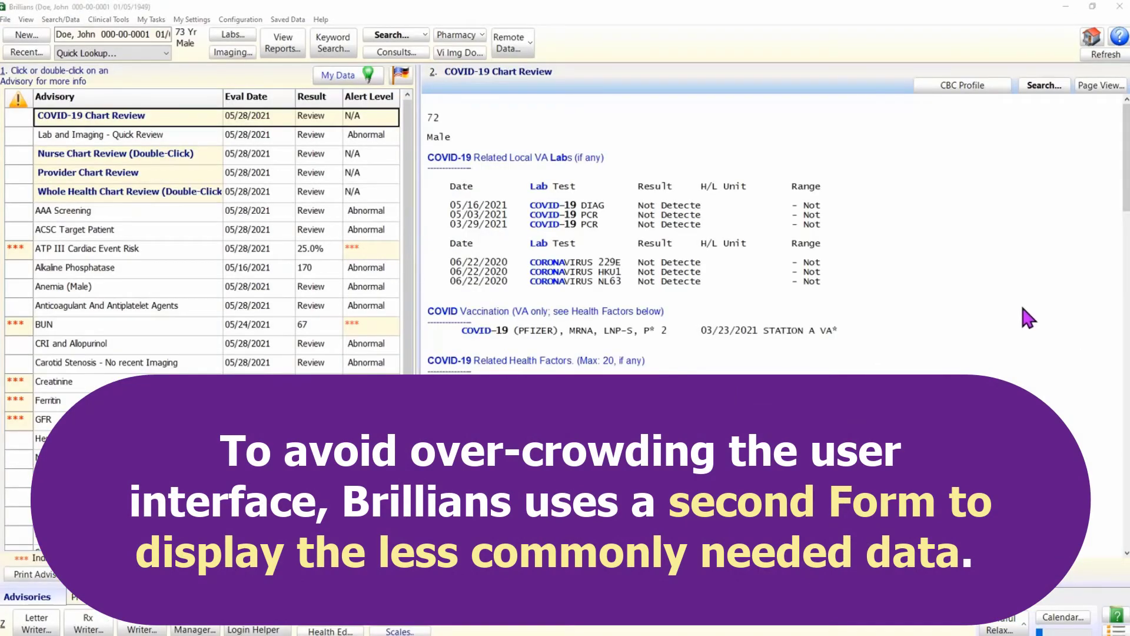
# Step: Open the patient's additional remote data form, hiding the list of PSA matches in the Remote #1 form
pyautogui.click(531, 46)
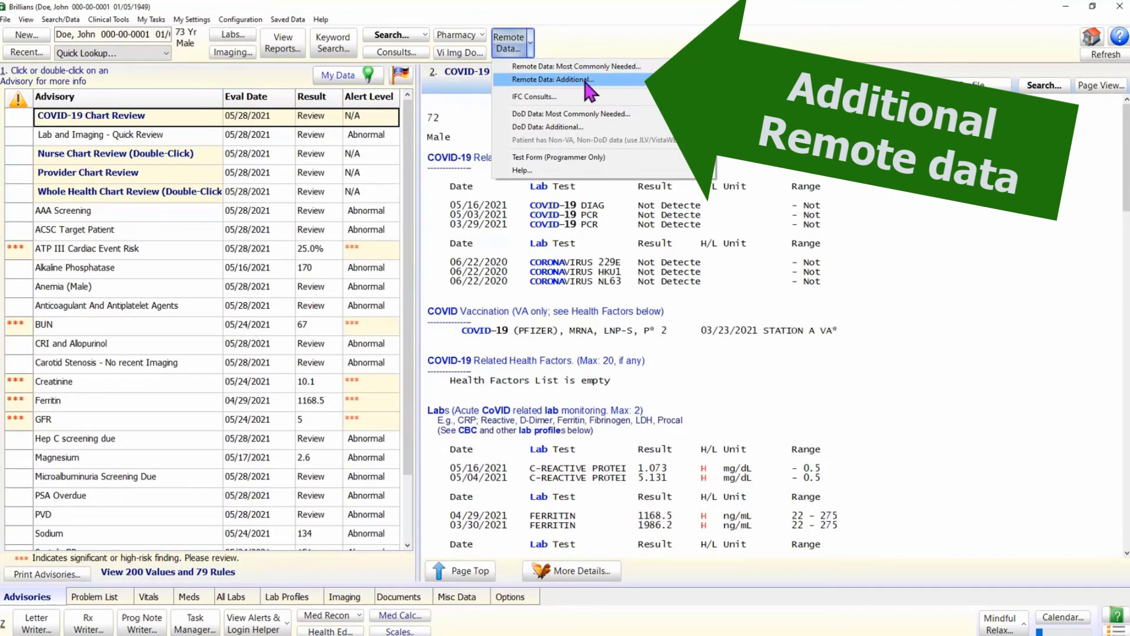
pyautogui.click(618, 80)
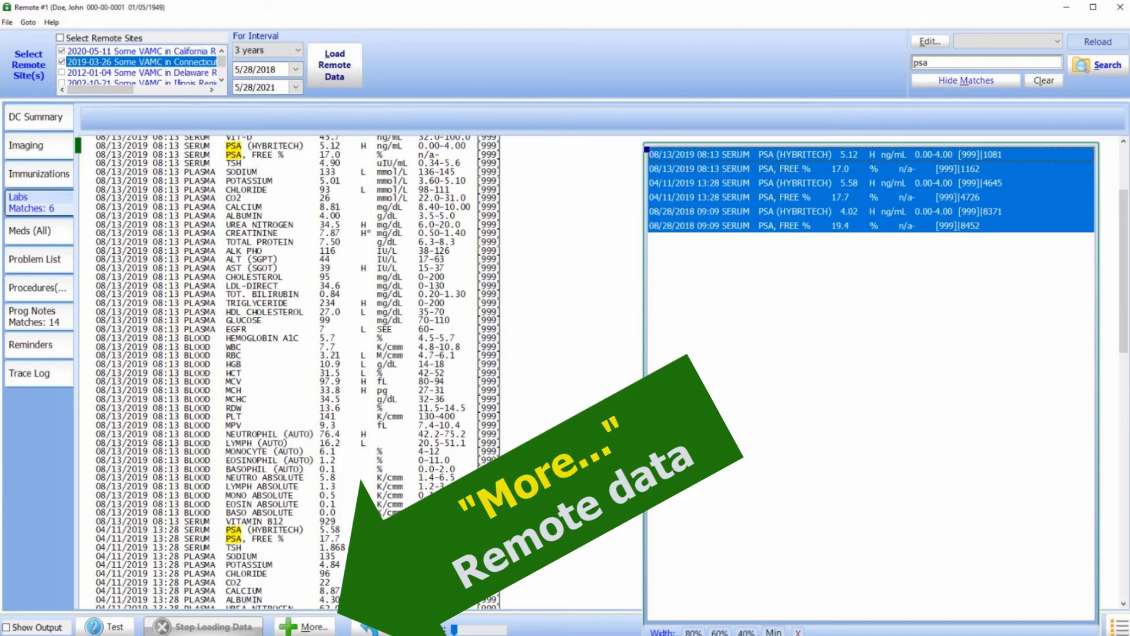
pyautogui.click(965, 80)
pyautogui.click(315, 626)
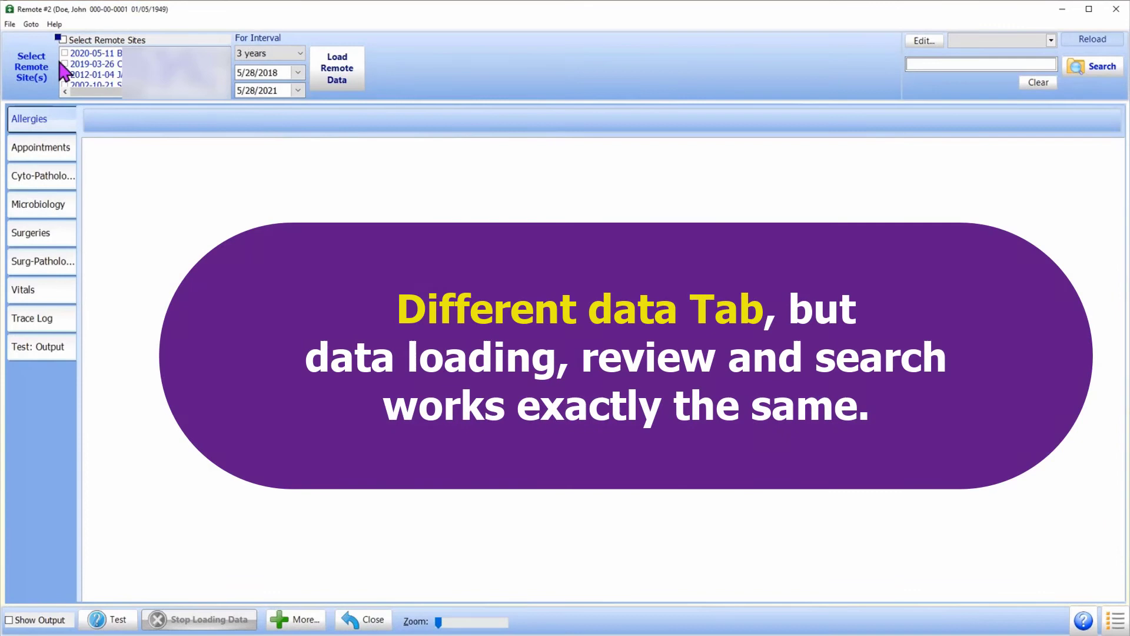
# Step: Choose the 2020-05-11 and 2019-03-26 remote sites and set the interval to 5 years for the additional remote data
pyautogui.click(65, 54)
pyautogui.click(66, 64)
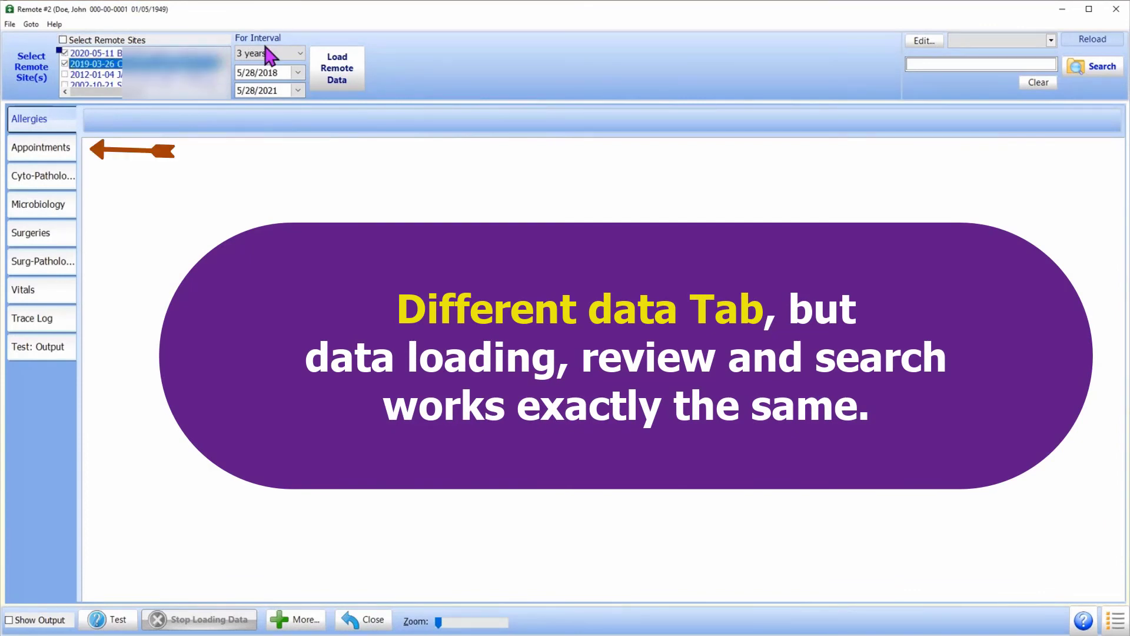
pyautogui.click(298, 52)
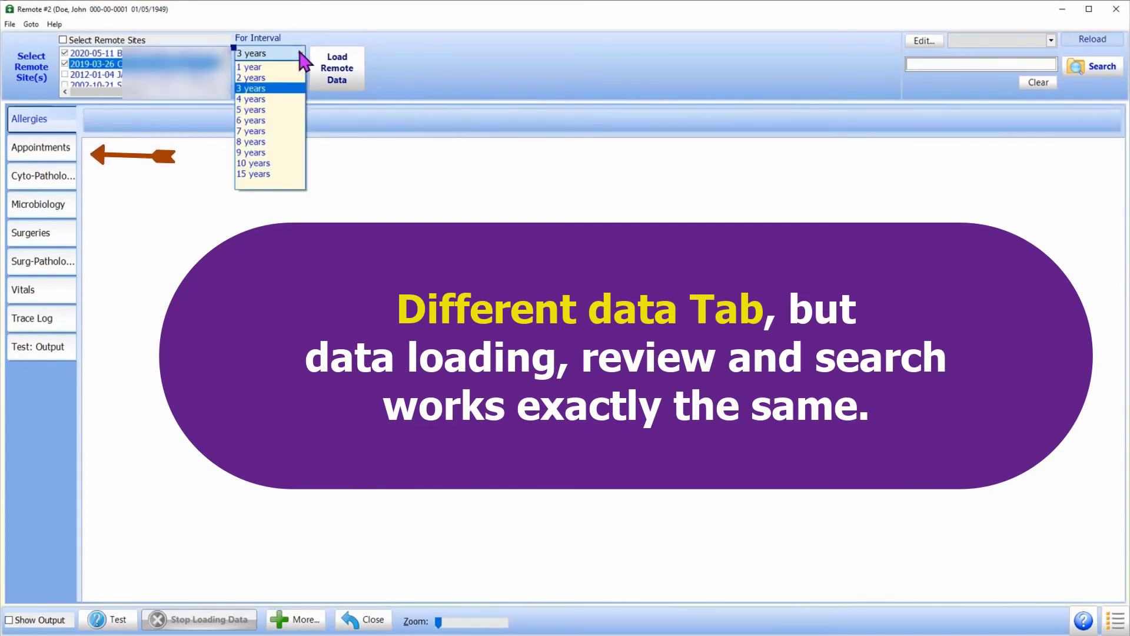
pyautogui.click(279, 111)
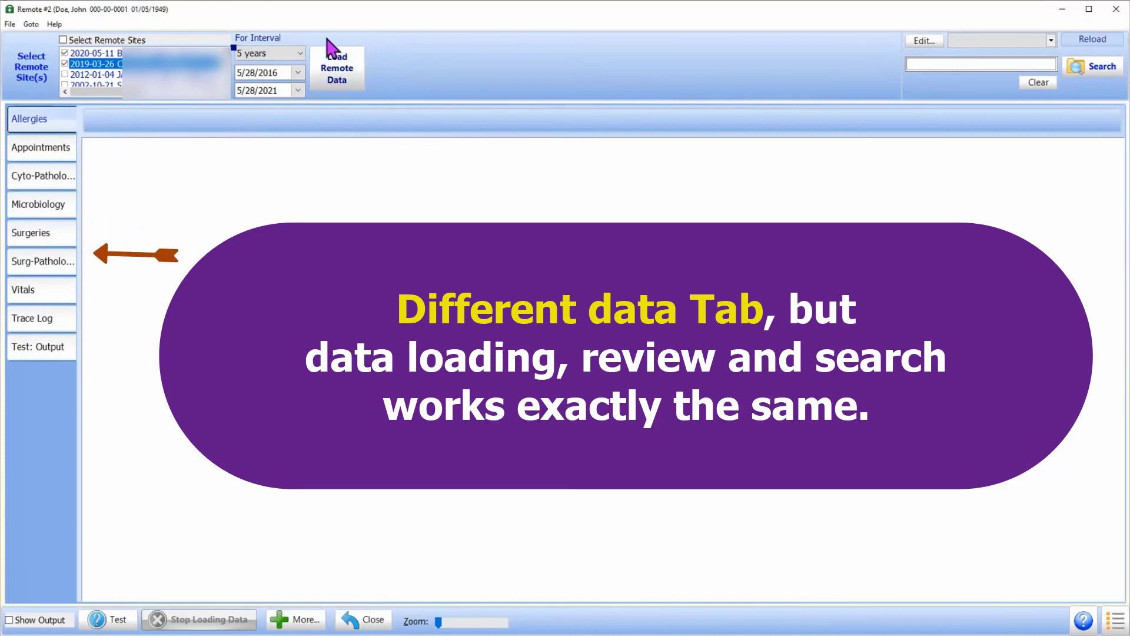